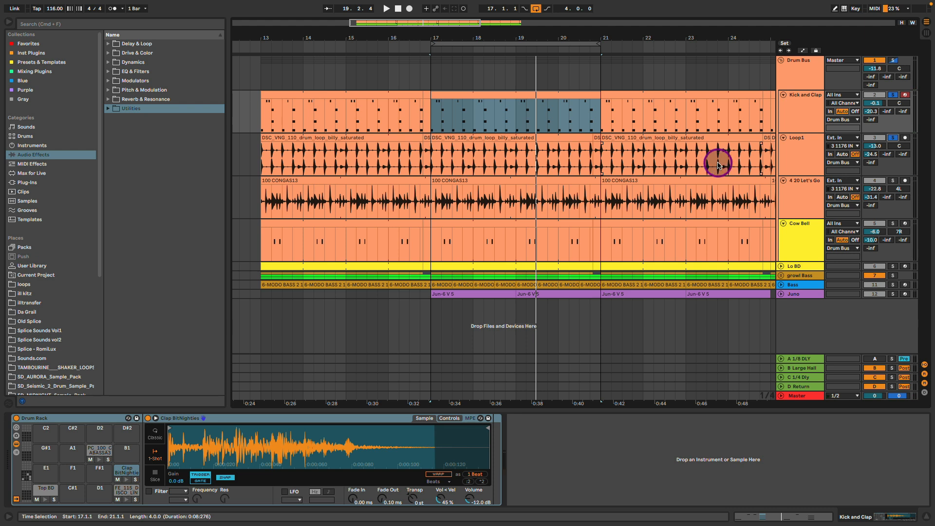
Raise the low-cut frequency of Loop1's EQ Eight to about 206 Hz while the loop plays.
left_click(794, 153)
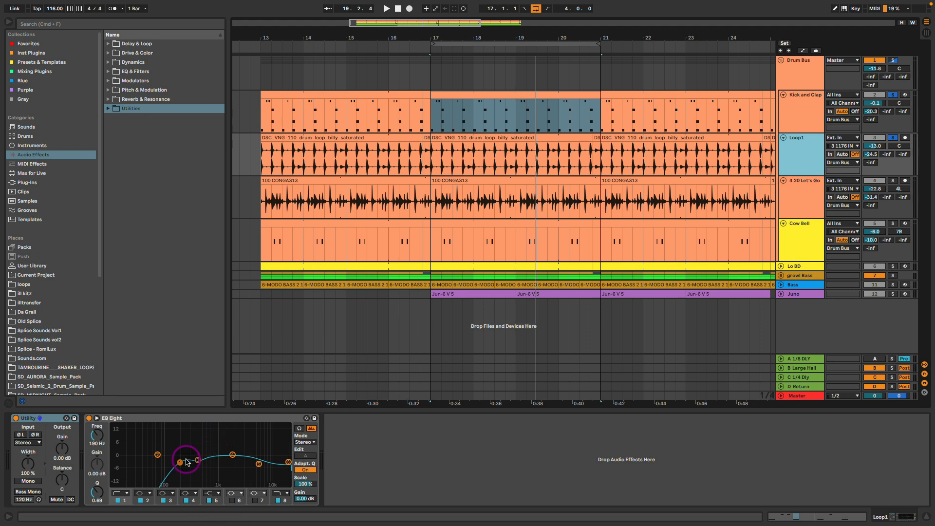
left_click_drag(179, 464, 182, 462)
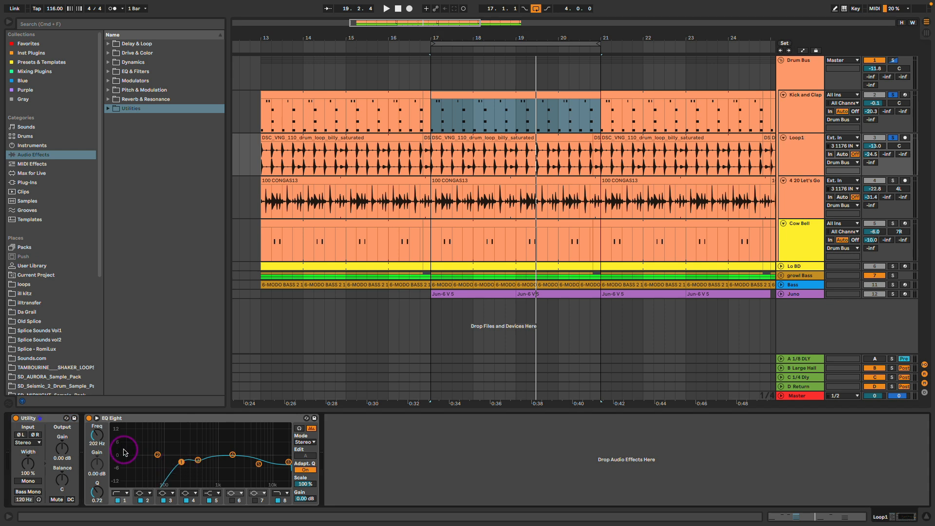
key("space")
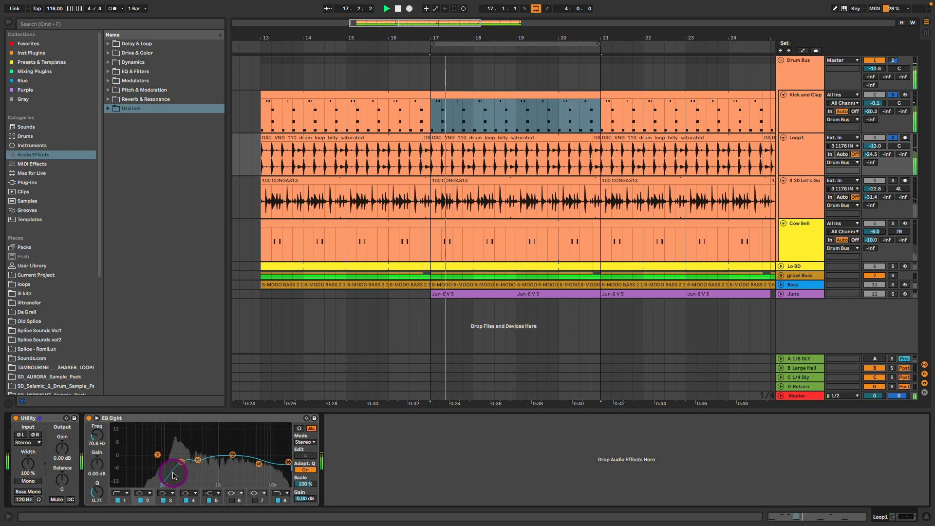
mouse_move(180, 462)
left_mouse_down()
mouse_move(146, 461)
mouse_move(182, 461)
left_mouse_up()
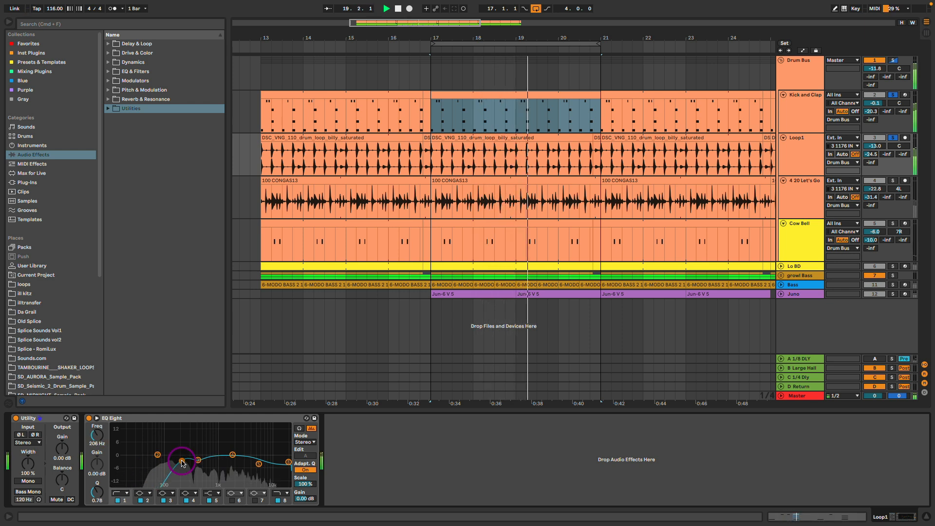
Solo the 4 20 Let's Go congas track alongside the other drums and play the section from bar 17.
left_click(894, 181)
left_click(611, 197)
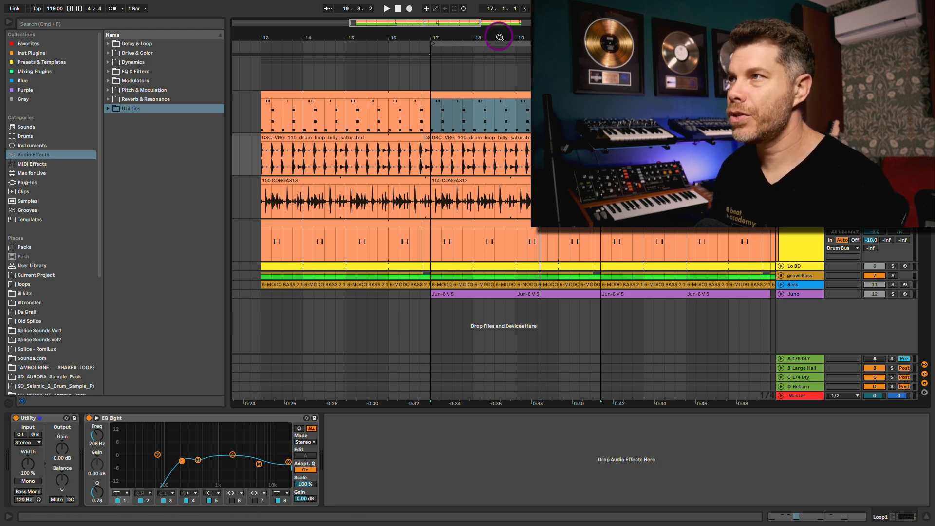
left_click_drag(501, 33, 500, 45)
key("space")
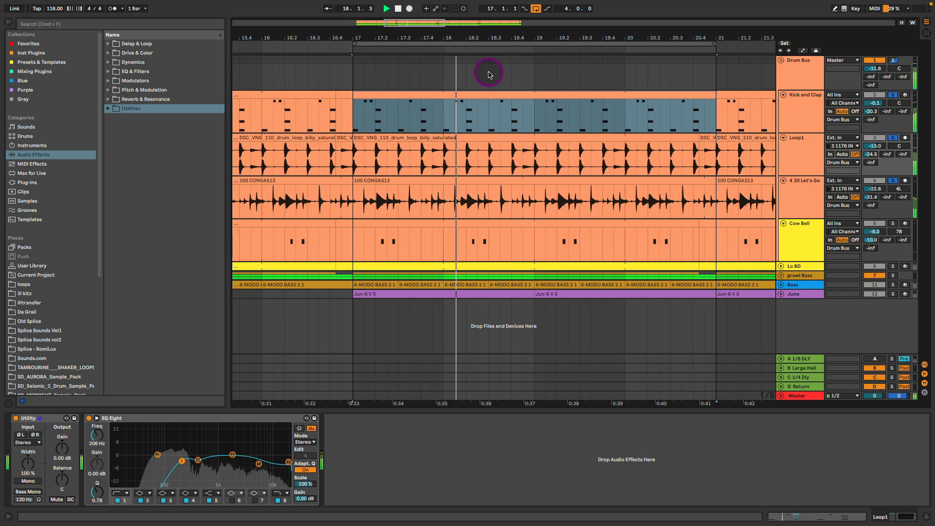
Open the 100 CONGAS13 clip at bar 17 for waveform editing and solo its track.
left_click(476, 180)
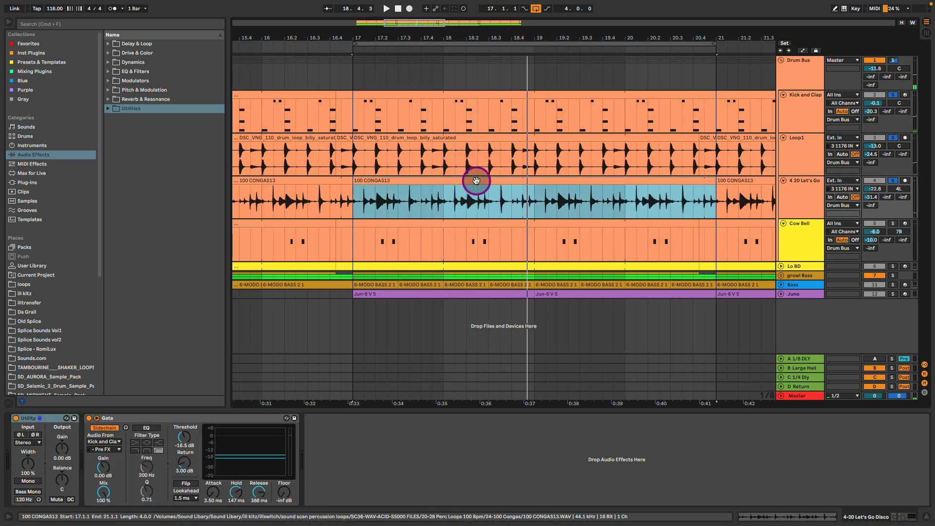
double_click(476, 181)
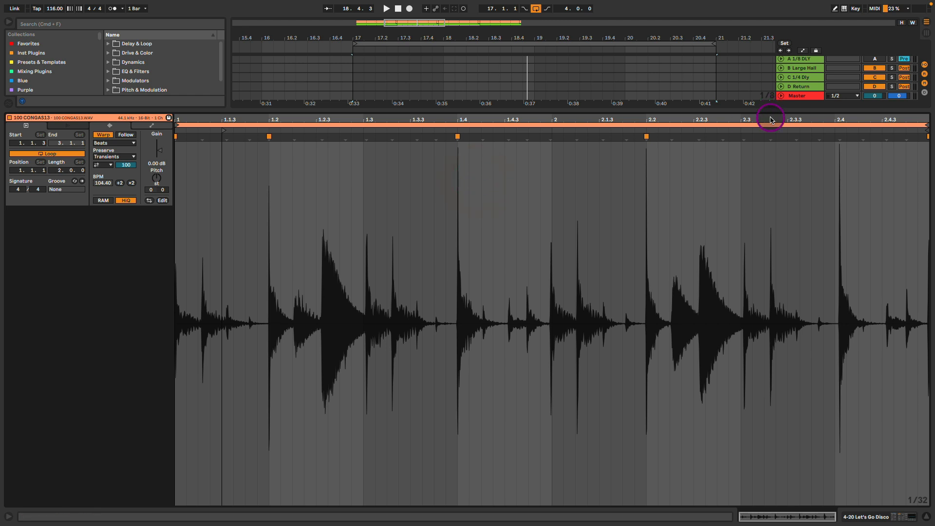
left_click_drag(761, 109, 776, 283)
left_click(893, 88)
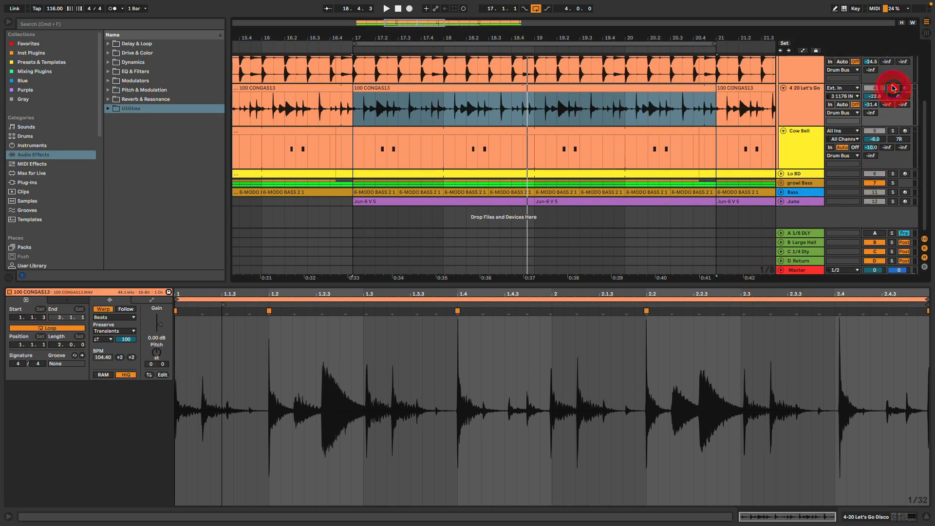
Try playing the congas clip with its start marker at 1.1.1, and return the marker to 1.1.3.
left_click_drag(225, 304, 177, 311)
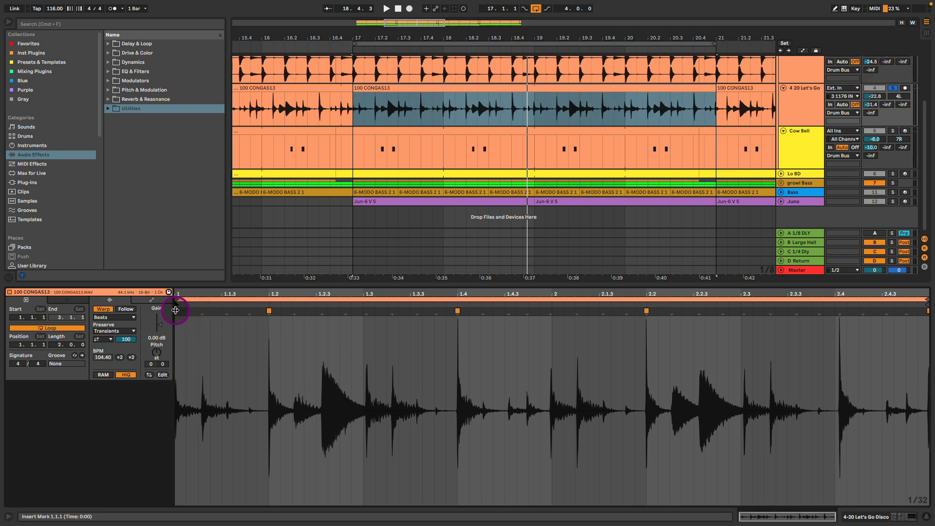
key("space")
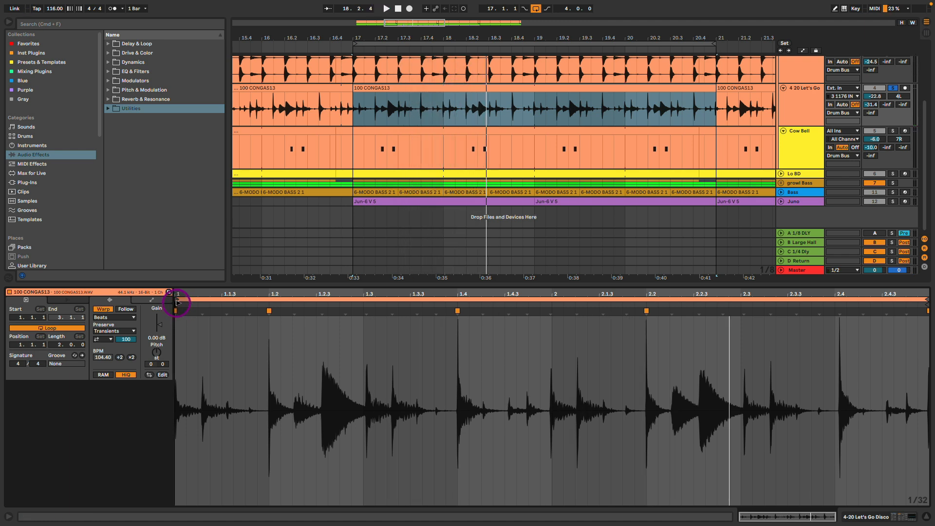
left_click_drag(178, 303, 224, 307)
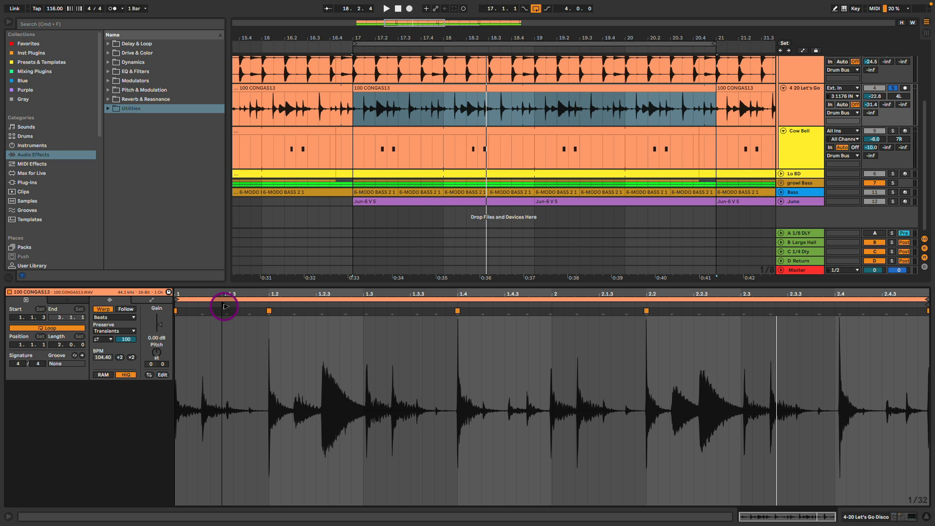
left_click_drag(225, 306, 173, 314)
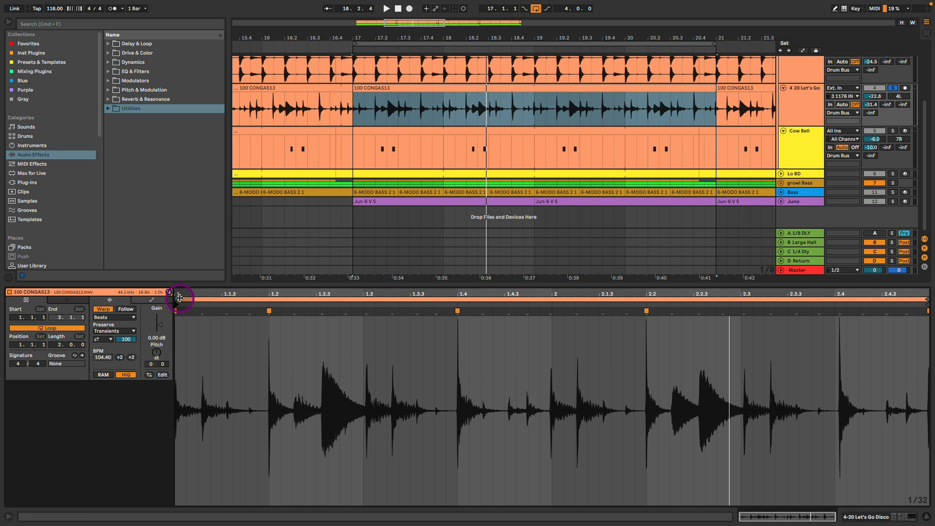
left_click_drag(177, 302, 217, 301)
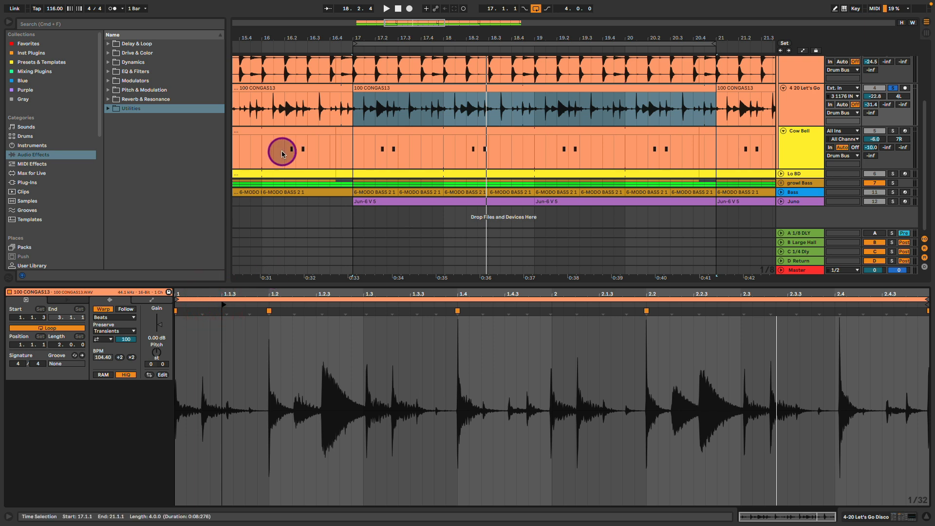
Play the offset congas from bar 17 on their own, and again with Loop1 and Kick and Clap soloed.
left_click_drag(355, 39, 360, 56)
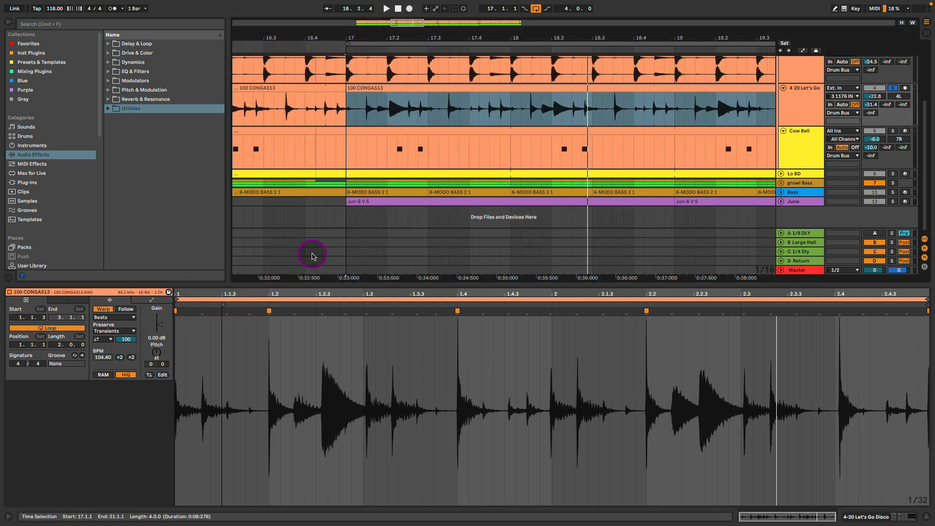
left_click(265, 294)
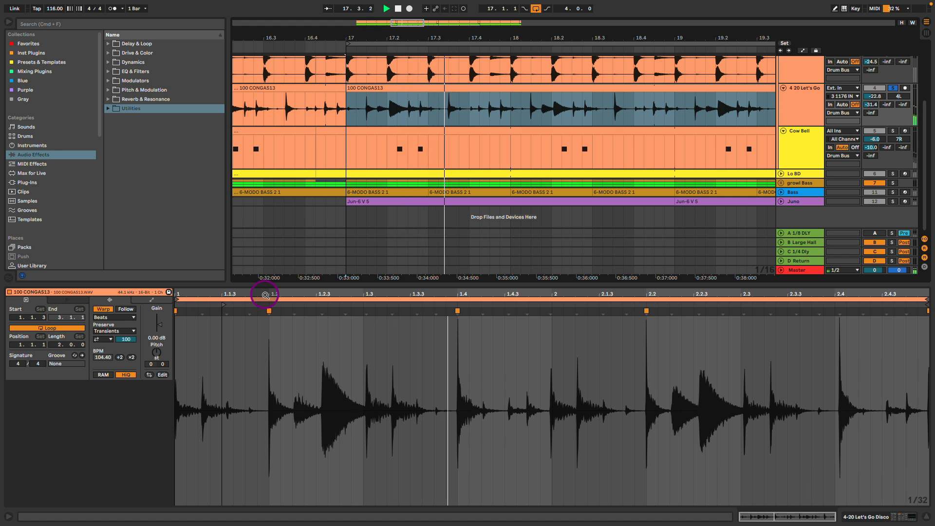
scroll(578, 203, "up", 3)
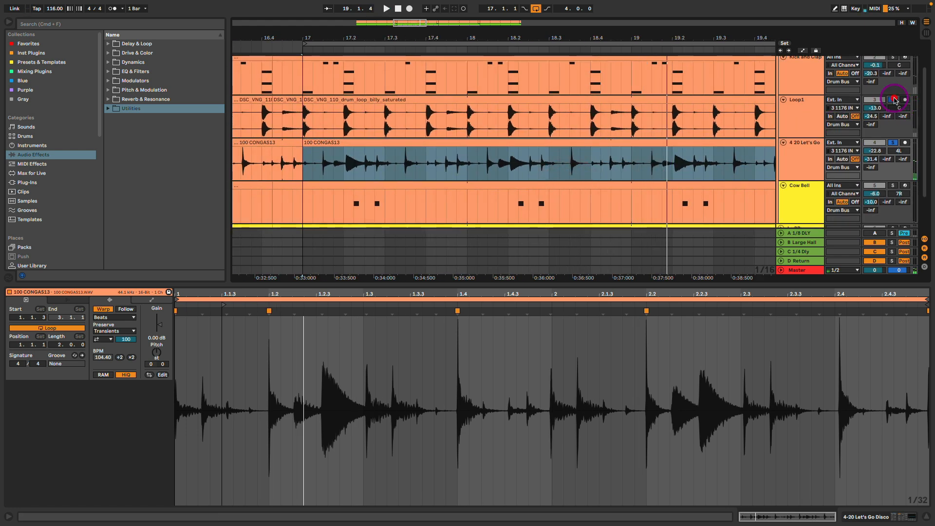
scroll(898, 98, "up", 2)
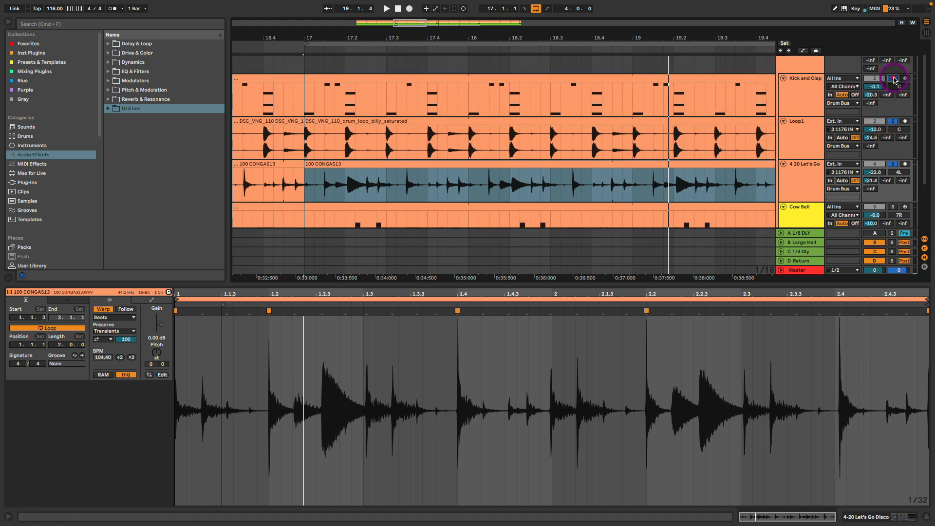
key("space")
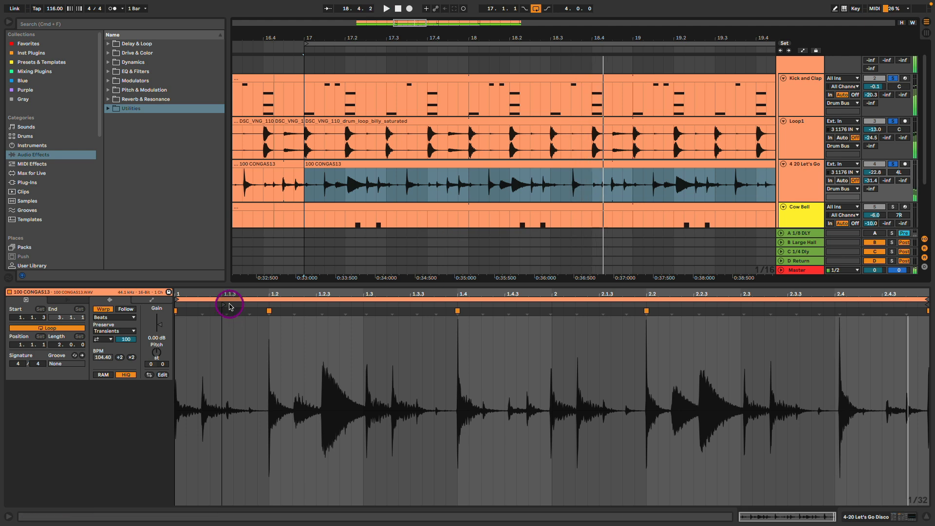
Try the congas clip's start marker at 1.1.1 against the soloed drums, and undo the move.
left_click_drag(231, 306, 177, 310)
key("space")
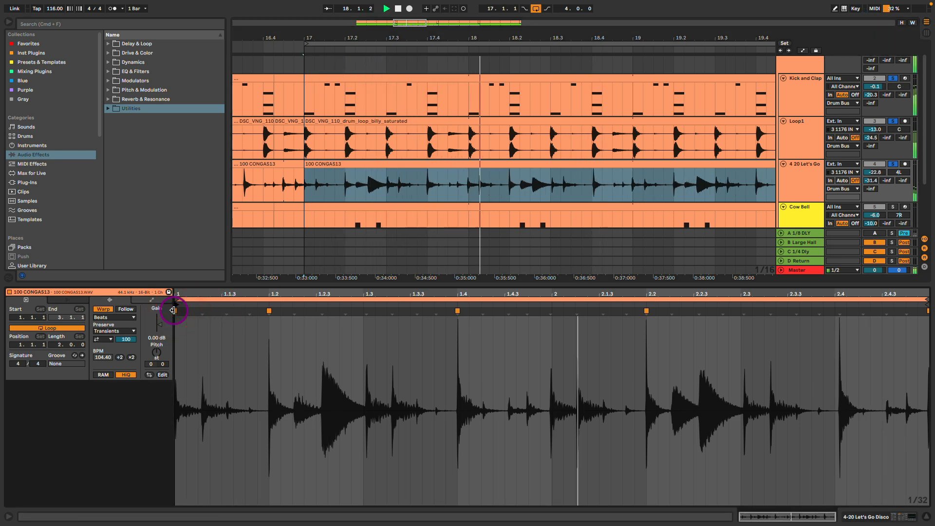
key("super+z")
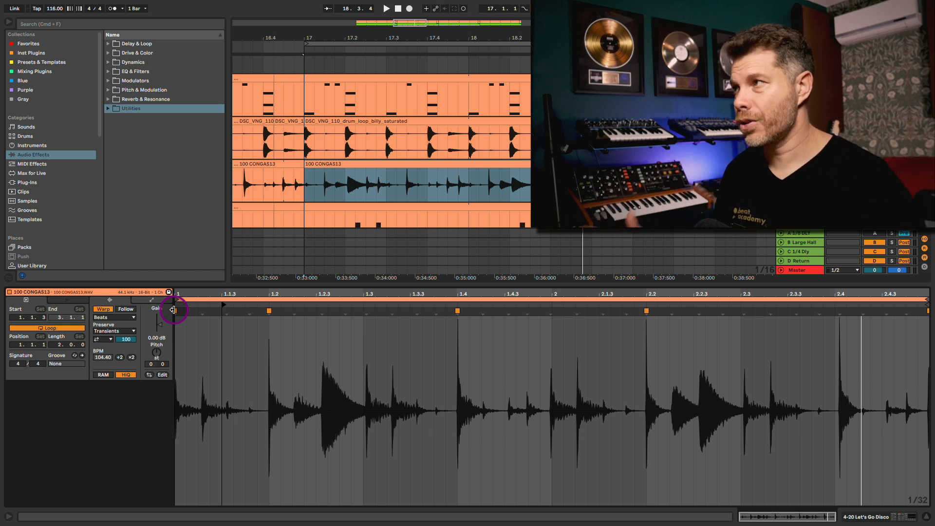
Solo the Cow Bell track and play its pattern from bar 17.
scroll(486, 209, "down", 2)
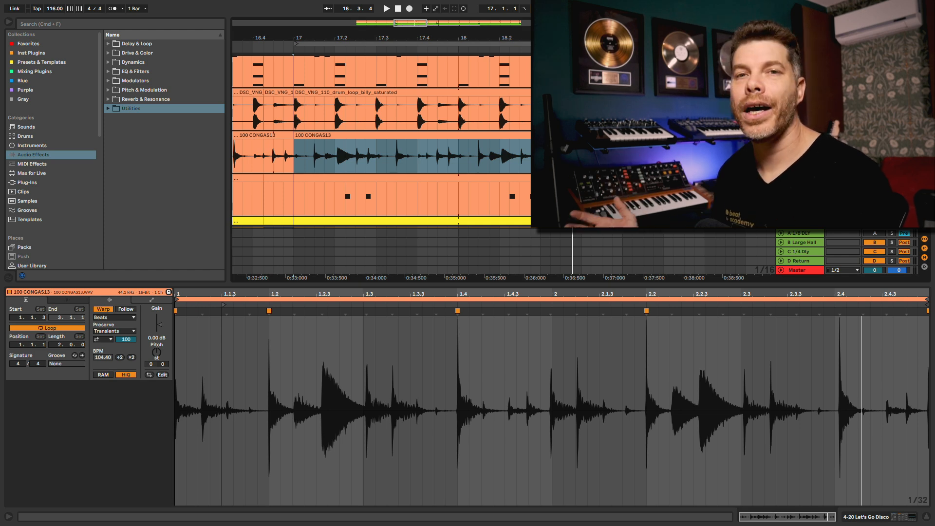
key("space")
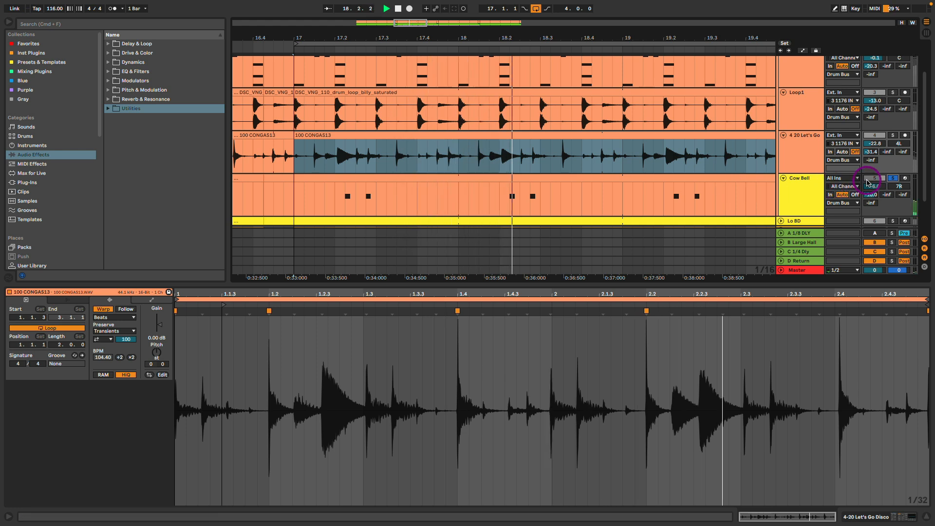
left_click_drag(684, 193, 681, 235)
Switch to Session View, fold the Drum Bus group and solo it.
key("shift+Tab")
key("Tab")
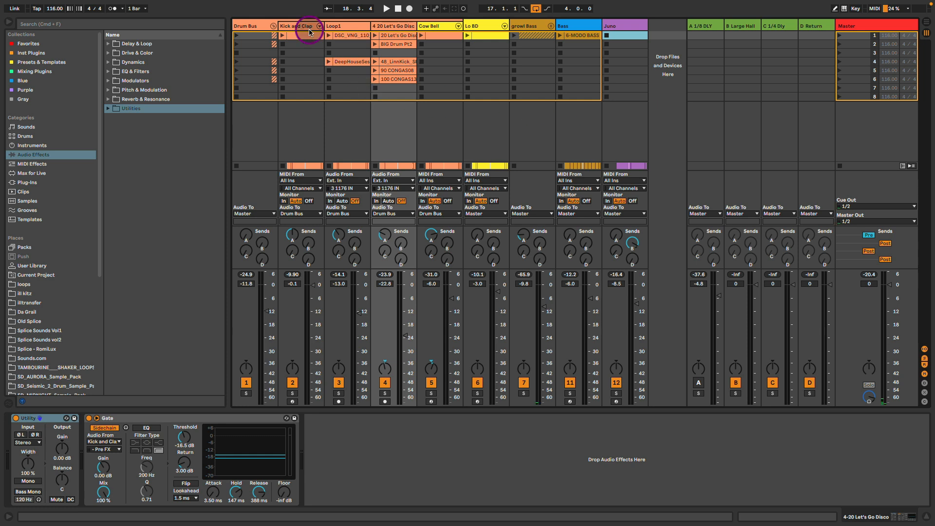
left_click(249, 26)
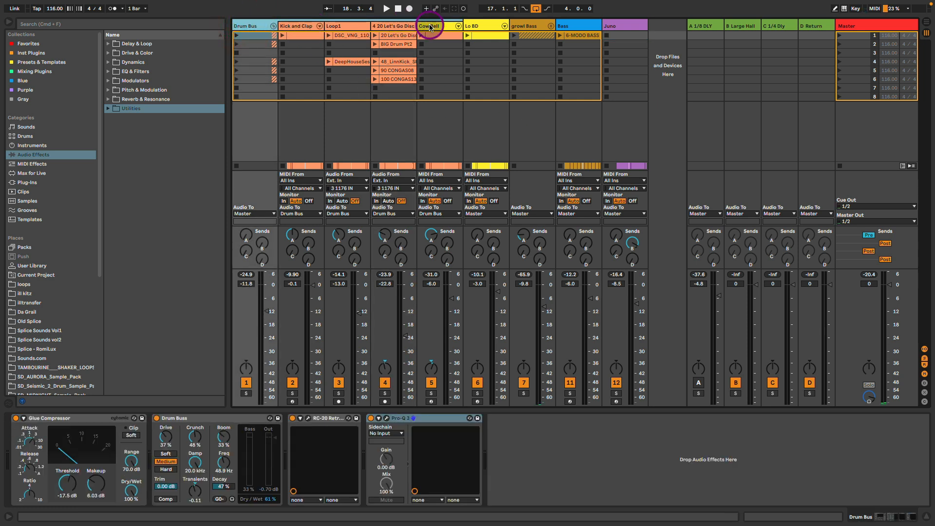
left_click(273, 26)
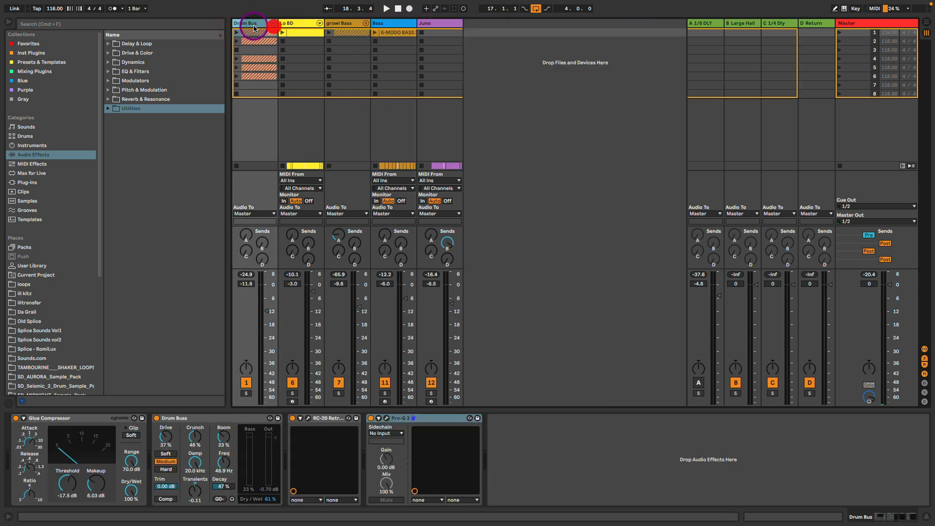
left_click(246, 393)
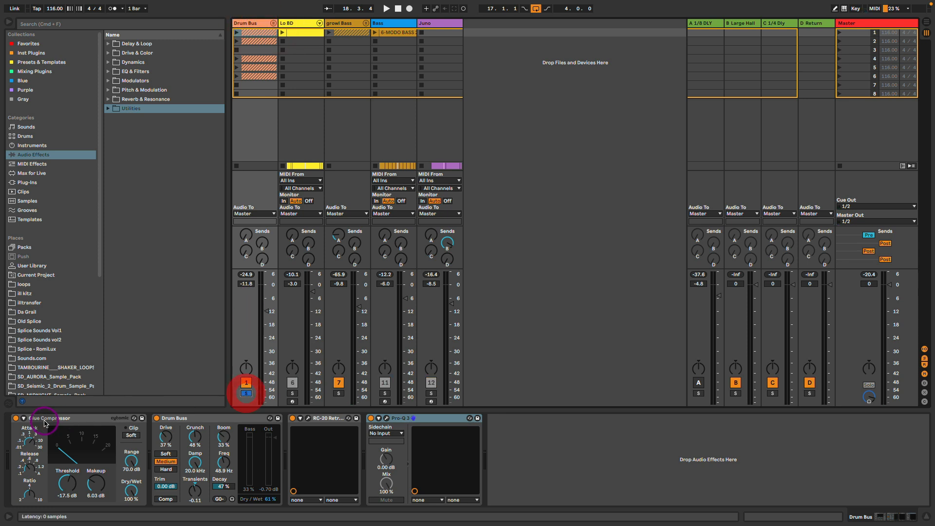
Examine the Drum Bus device chain, showing the RC-20 Retro Color plug-in window and checking Pro-Q 3.
left_click(58, 418)
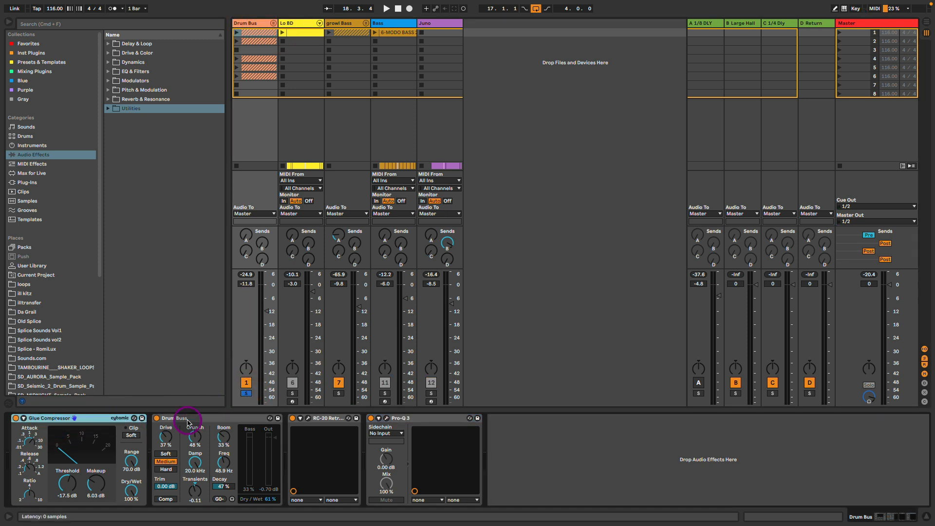
left_click(309, 420)
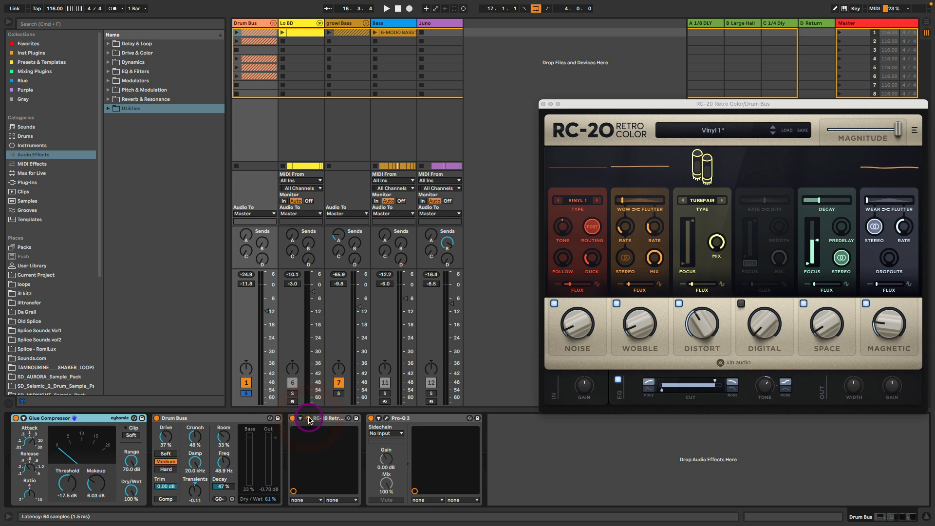
left_click(387, 420)
left_click(387, 419)
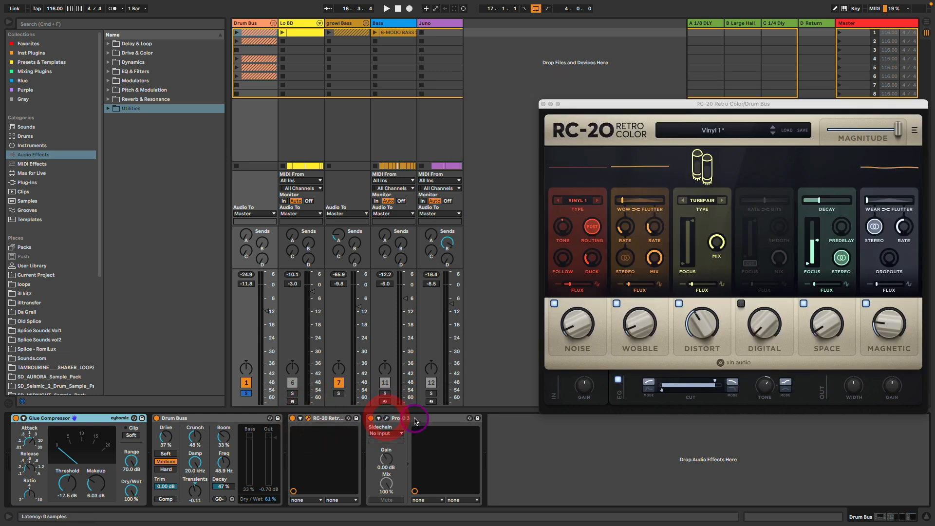
Toggle all four Drum Bus devices together for comparison, and lower the Drum Bus volume to -16.6 dB during playback.
left_click(415, 420)
left_click(73, 420, "shift")
key("0")
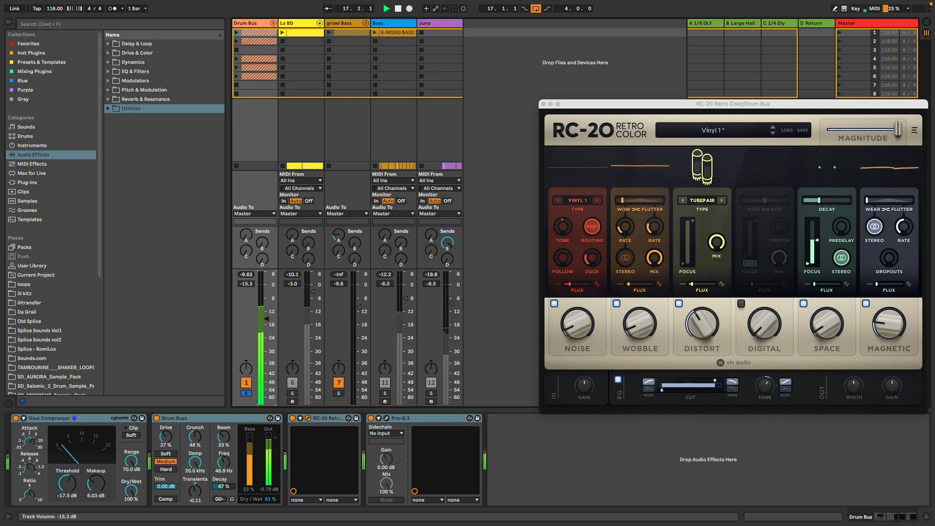
left_click_drag(267, 314, 267, 325)
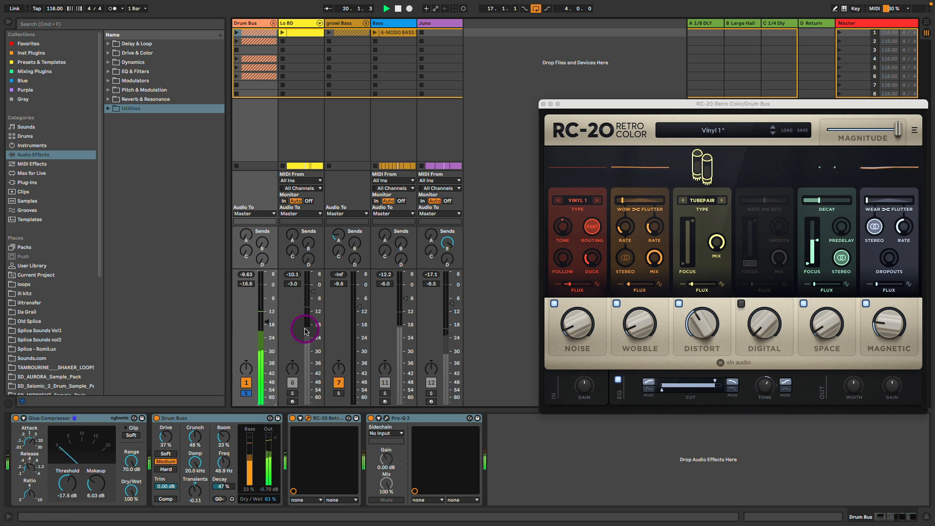
key("space")
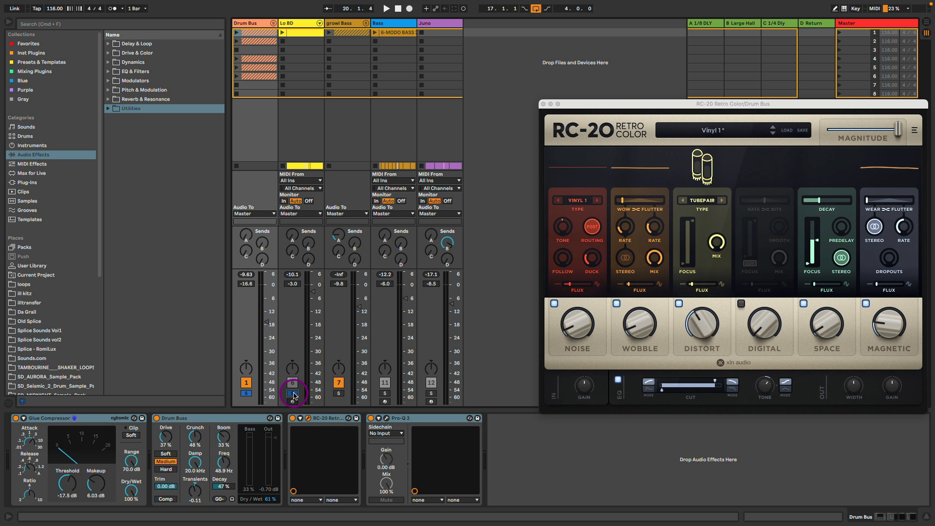
Show the Lo BD track's devices and play it soloed together with the Drum Bus.
left_click(290, 22)
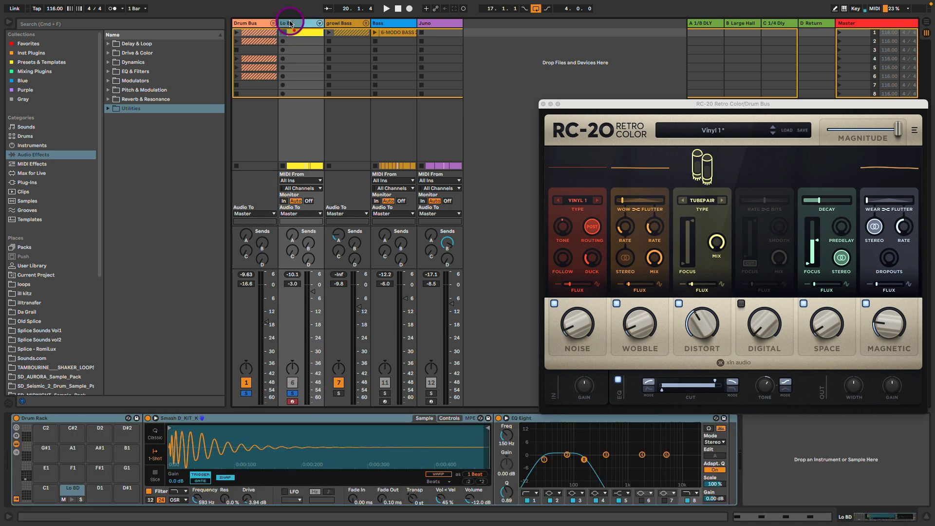
left_click(291, 23)
key("space")
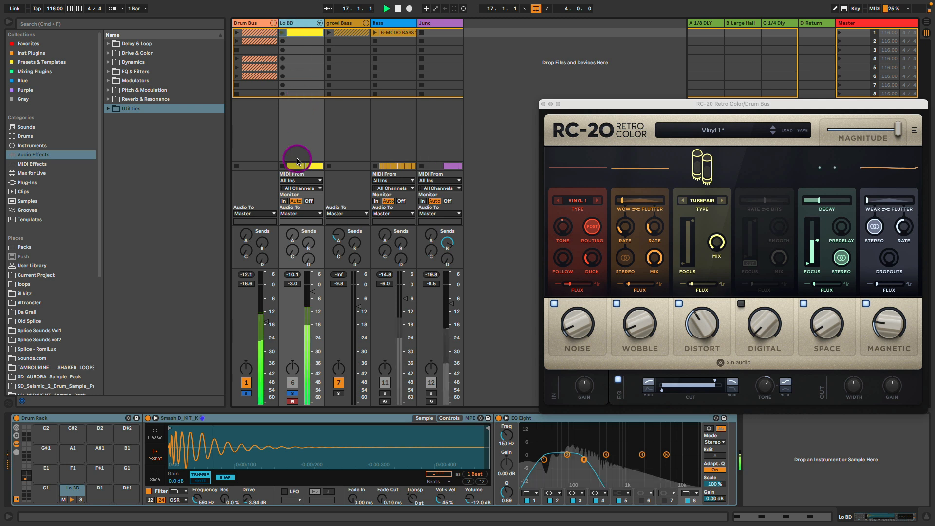
Set the Drum Bus volume to -10.0 dB and Lo BD to -6.5 dB, and check the Lo BD clip's notes.
left_click_drag(266, 322, 313, 301)
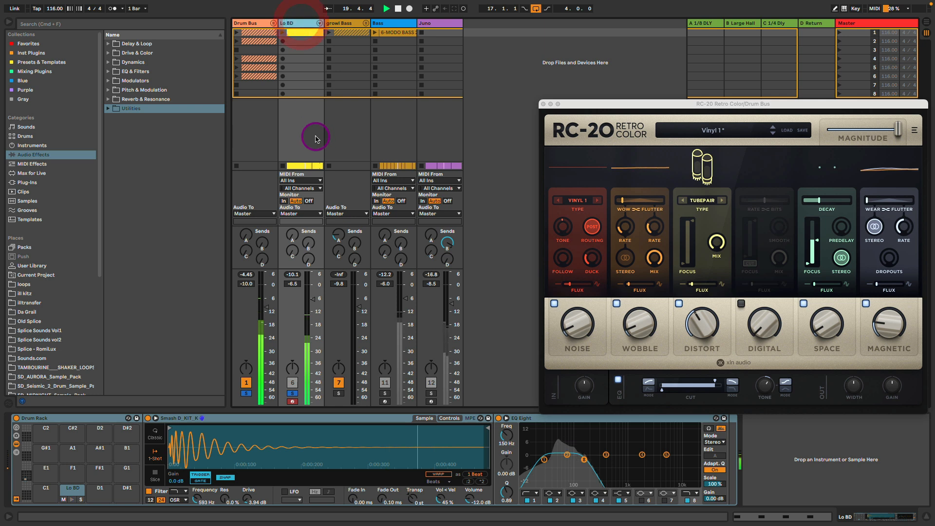
key("shift+Tab")
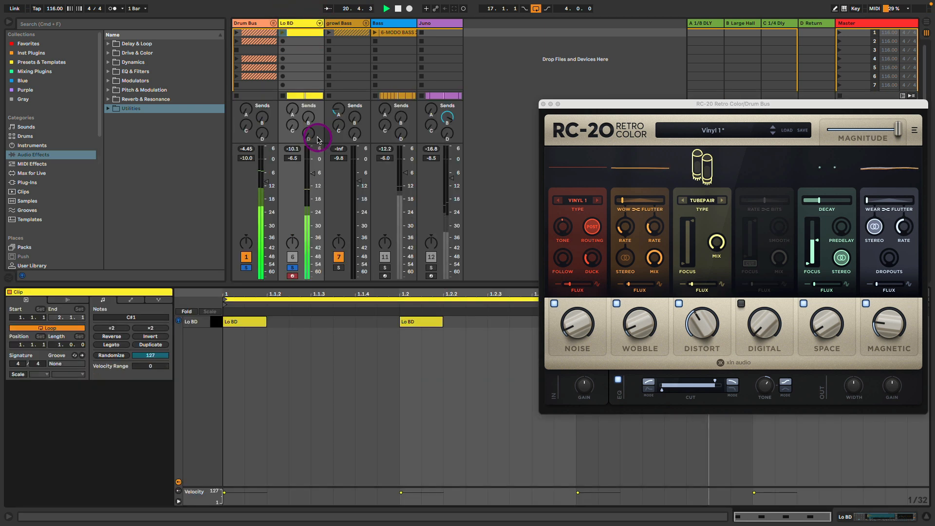
key("shift+Tab")
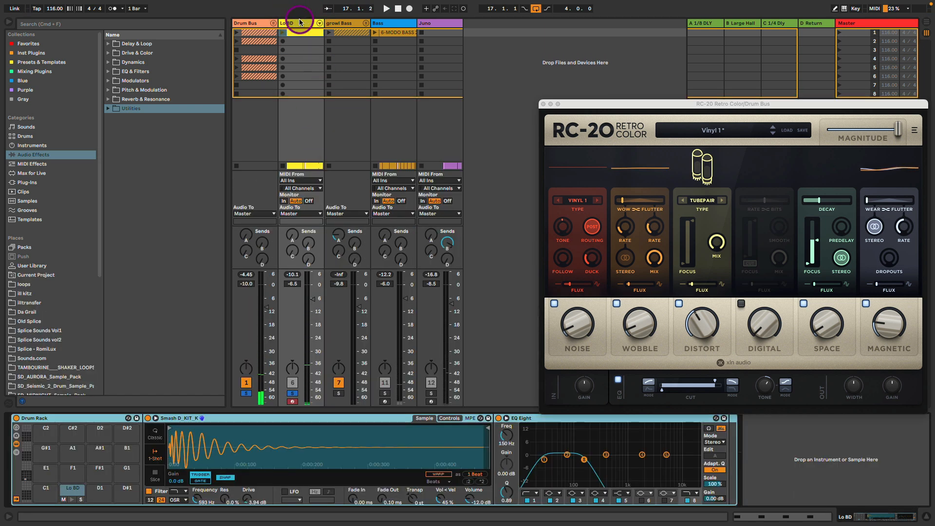
Unfold the Drum Bus group, play its tracks together with Lo BD, and fold the group again.
left_click(273, 23)
left_click_drag(478, 26, 458, 30)
left_click(378, 36)
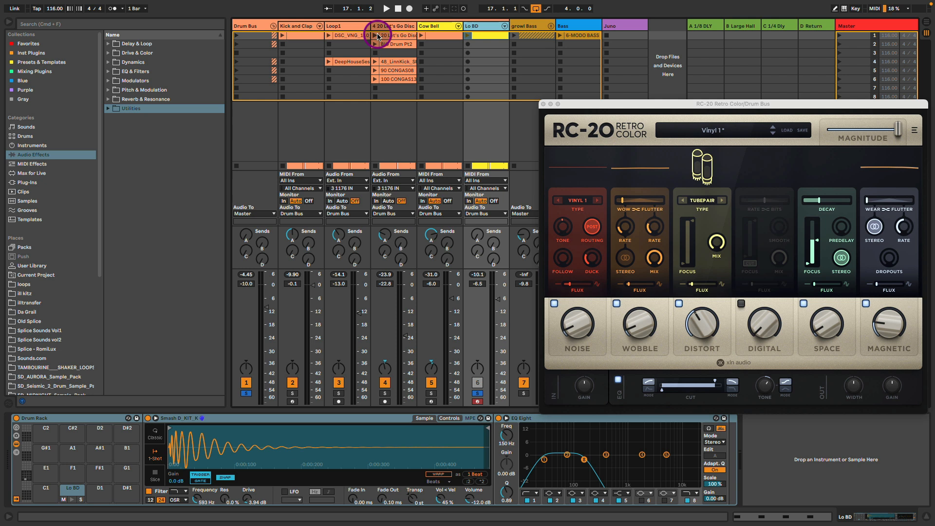
key("space")
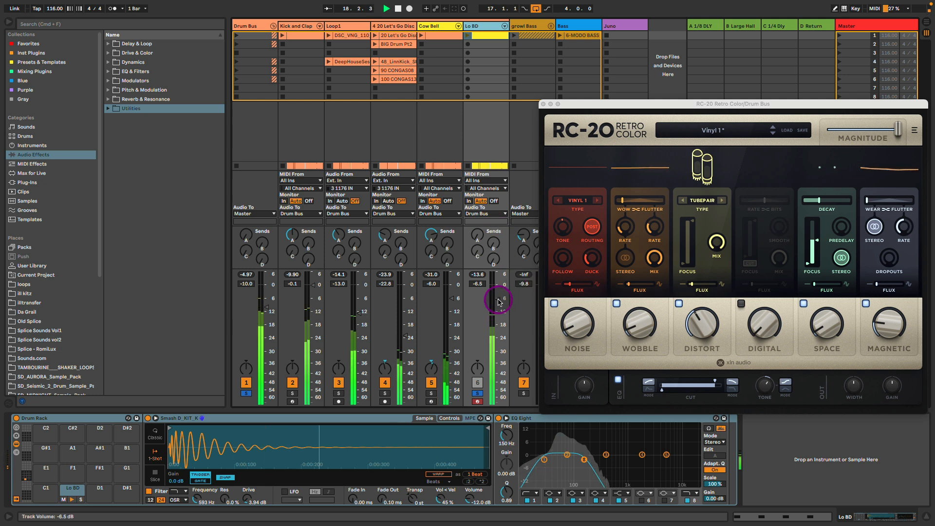
key("space")
left_click_drag(487, 29, 511, 27)
left_click(273, 25)
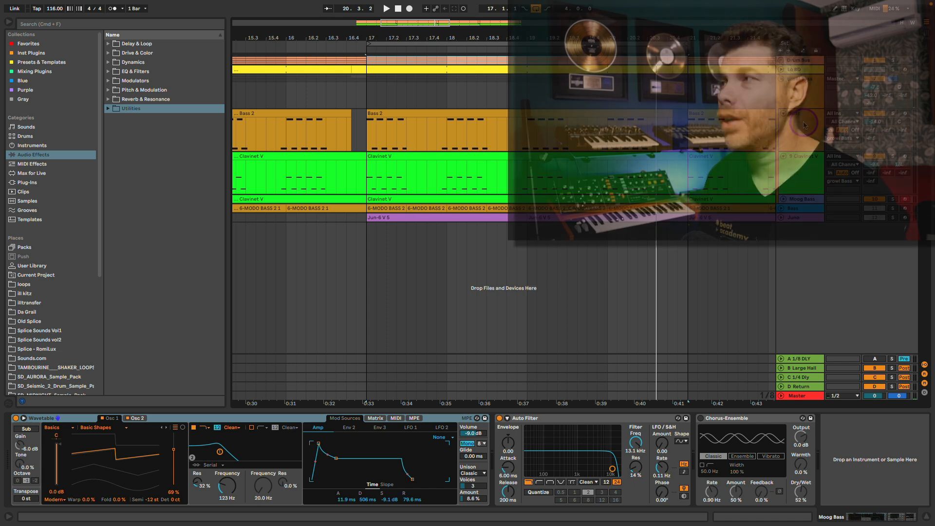
Solo the Bass track at -4.8 dB and inspect its MODO BASS 2 plug-in and the Bass 2 clip's notes.
left_click(800, 122)
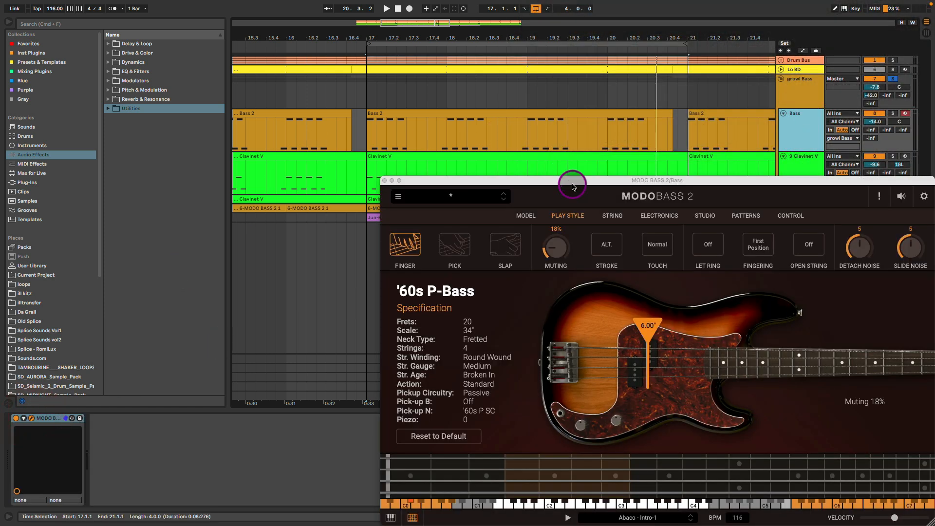
left_click_drag(570, 183, 432, 132)
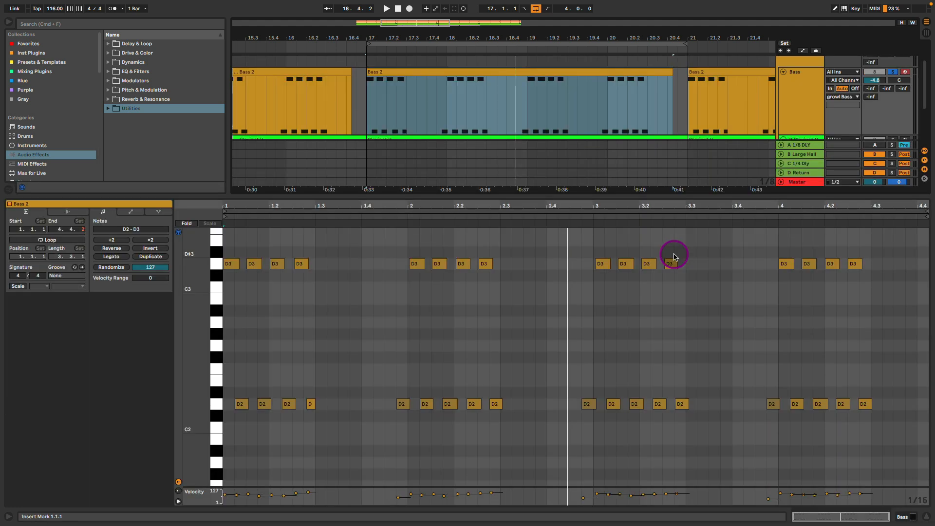
key("space")
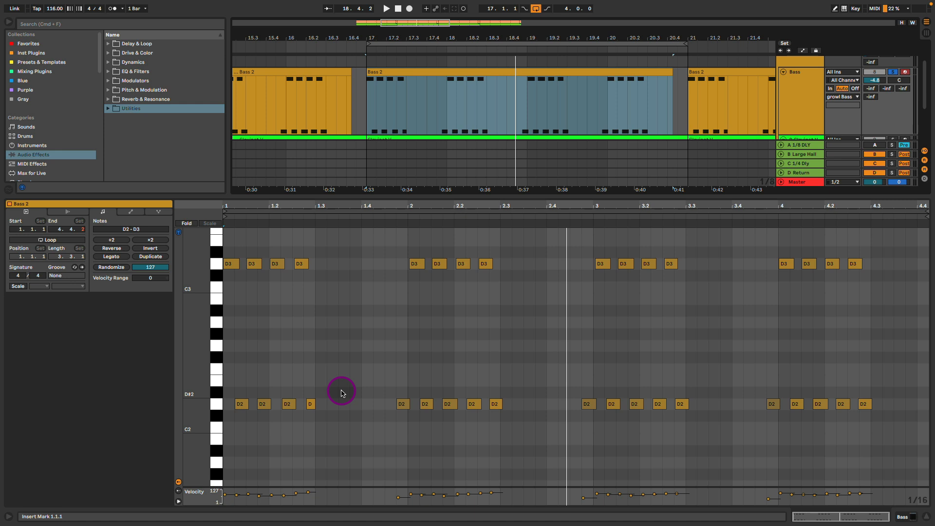
key("shift+Tab")
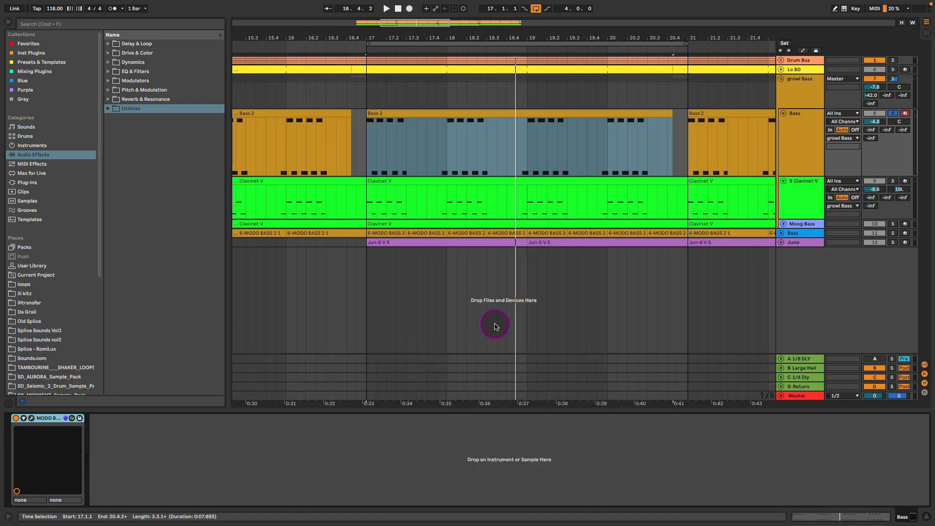
Solo the Clavinet V track and make its arrangement lane taller.
left_click(812, 190)
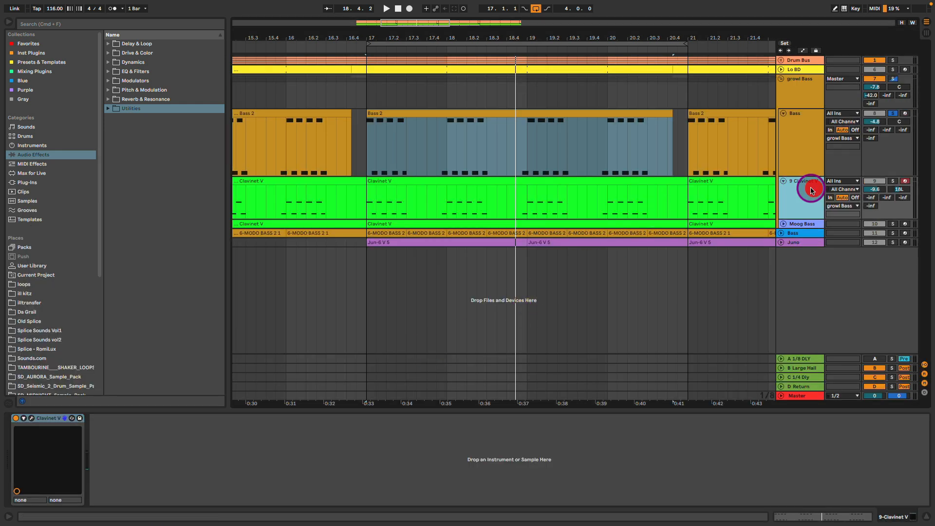
left_click(894, 180)
left_click_drag(800, 219, 806, 268)
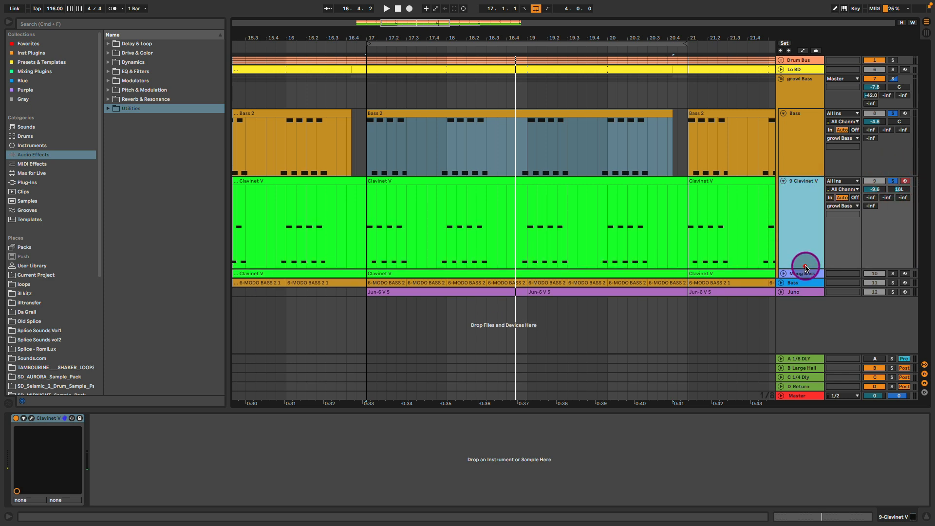
Play the Clavinet V clip starting at bar 17 and examine its upper and lower notes.
double_click(622, 182)
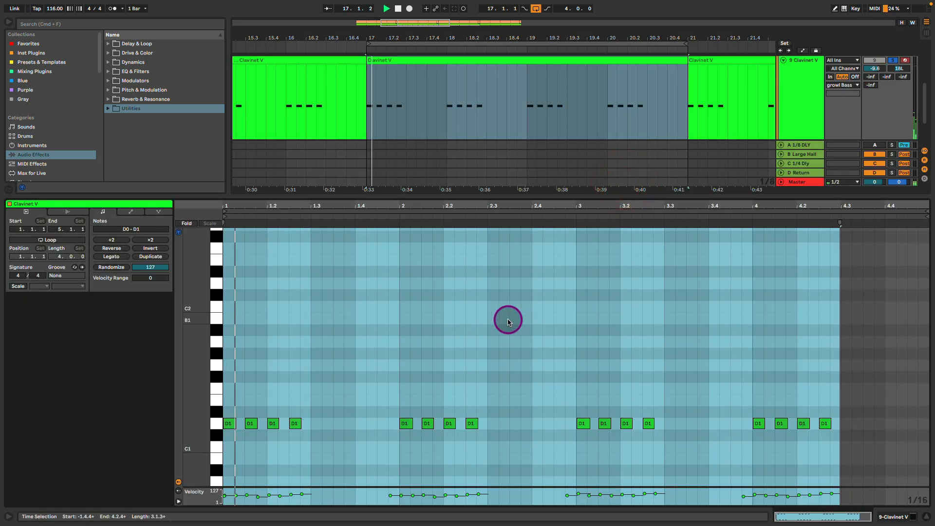
scroll(530, 302, "down", 4)
left_click(530, 268)
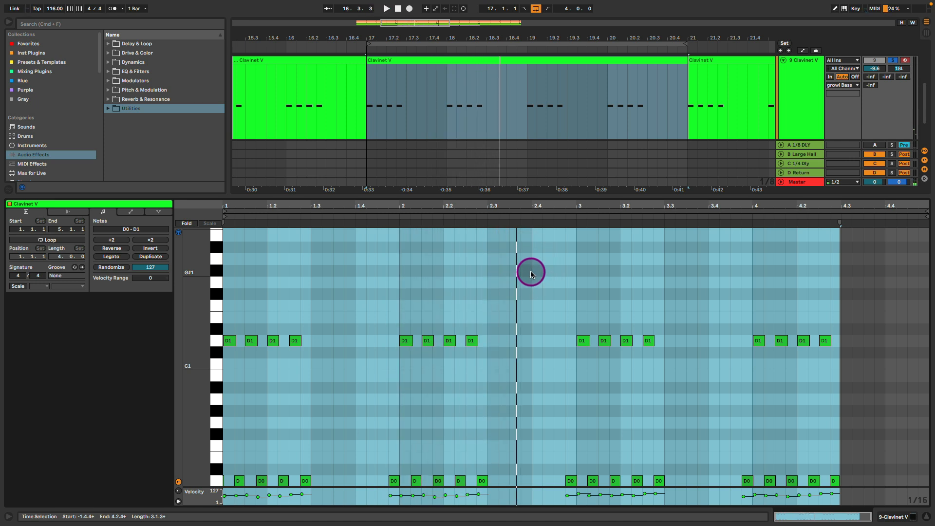
key("shift+Tab")
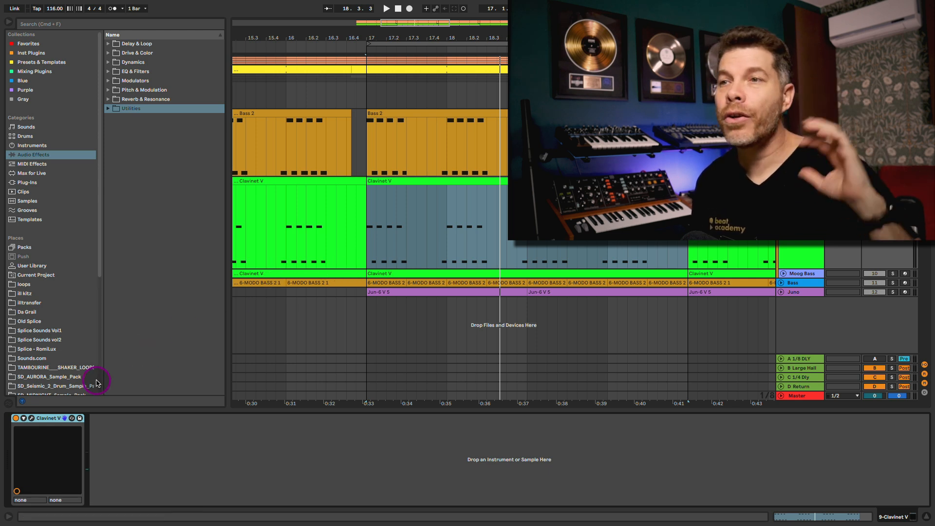
View the Clavinet V plug-in interface during playback, and close its window.
left_click(32, 419)
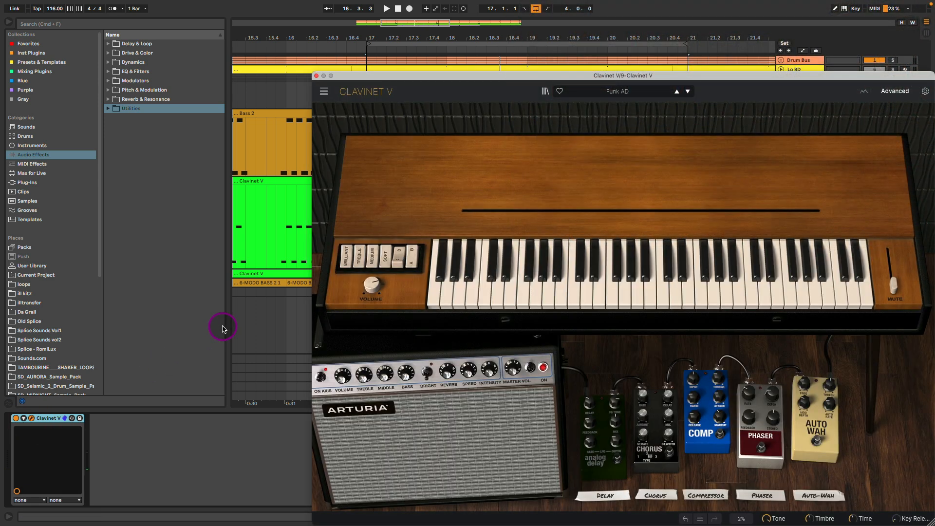
left_click_drag(477, 74, 430, 46)
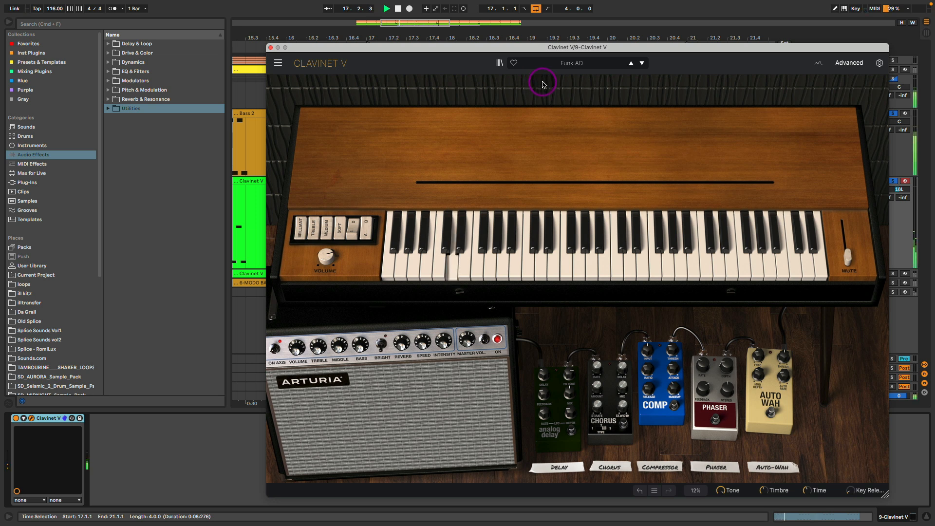
left_click(270, 48)
Unfold and solo the Moog Bass track, show its devices, and set its volume to -10.9 dB during playback.
left_click(783, 273)
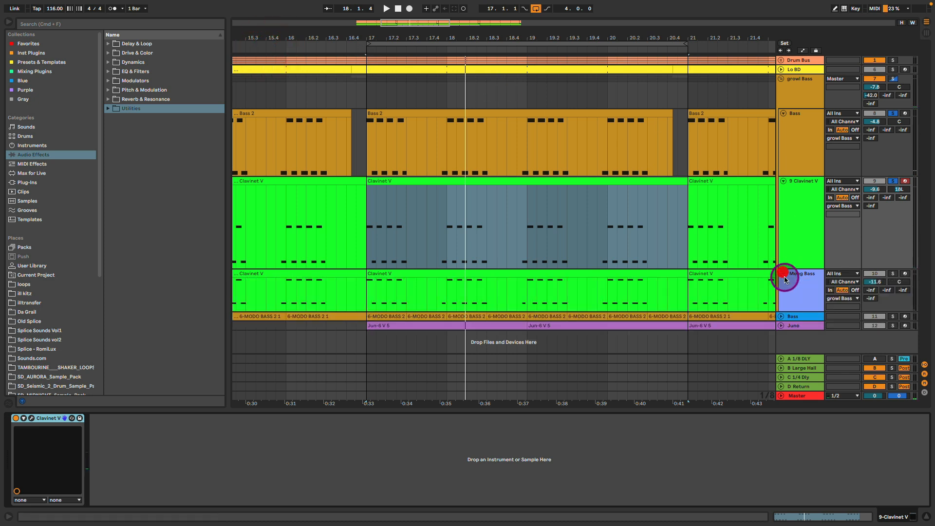
left_click(893, 273)
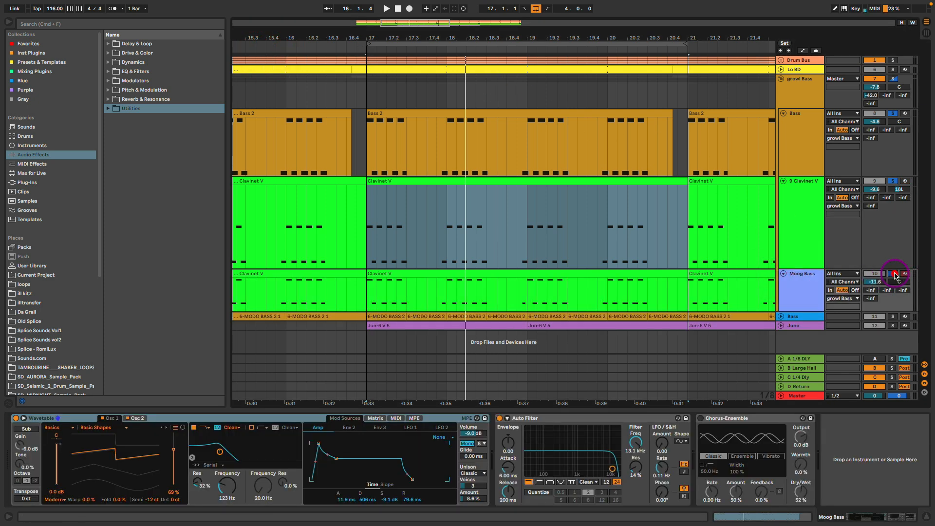
left_click(802, 281)
left_click(198, 419)
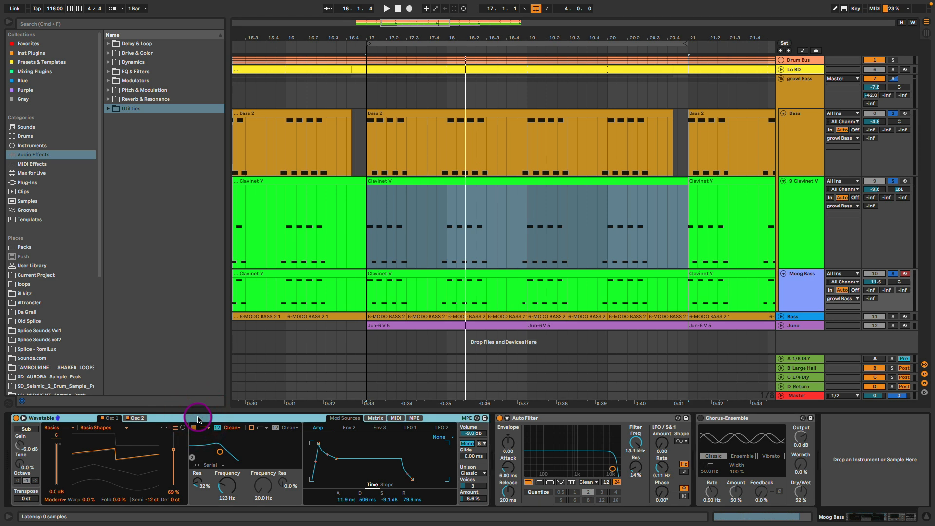
key("space")
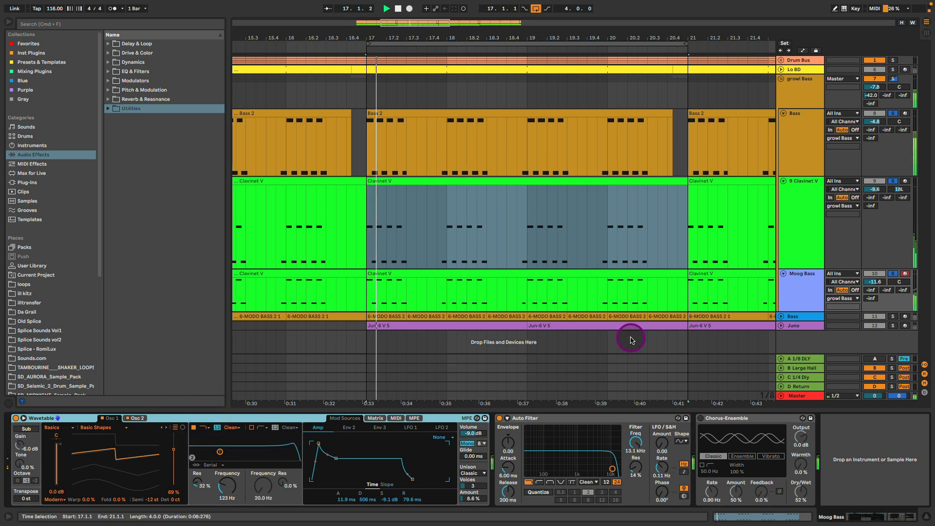
left_click_drag(875, 284, 875, 283)
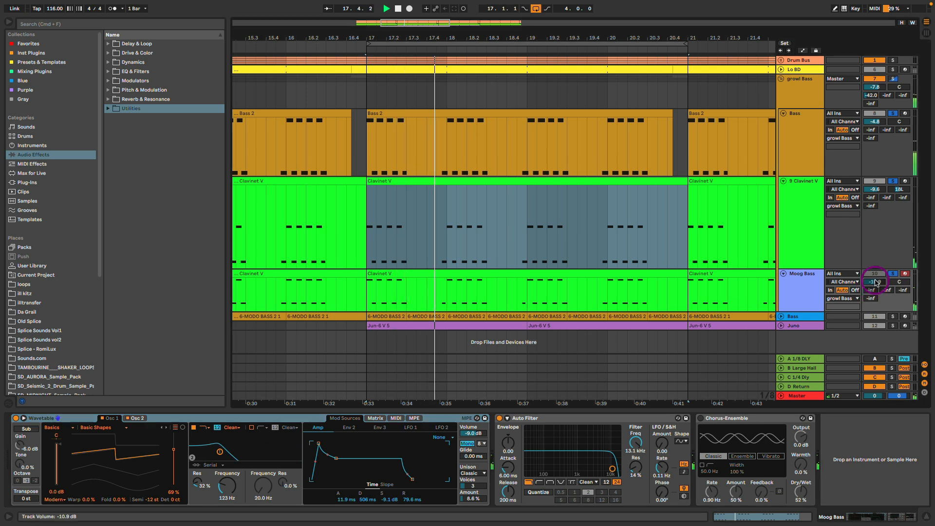
Unsolo Clavinet V and Bass to hear Moog Bass alone, and remove the Moog Bass solo as well.
left_click(893, 180)
left_click(891, 113)
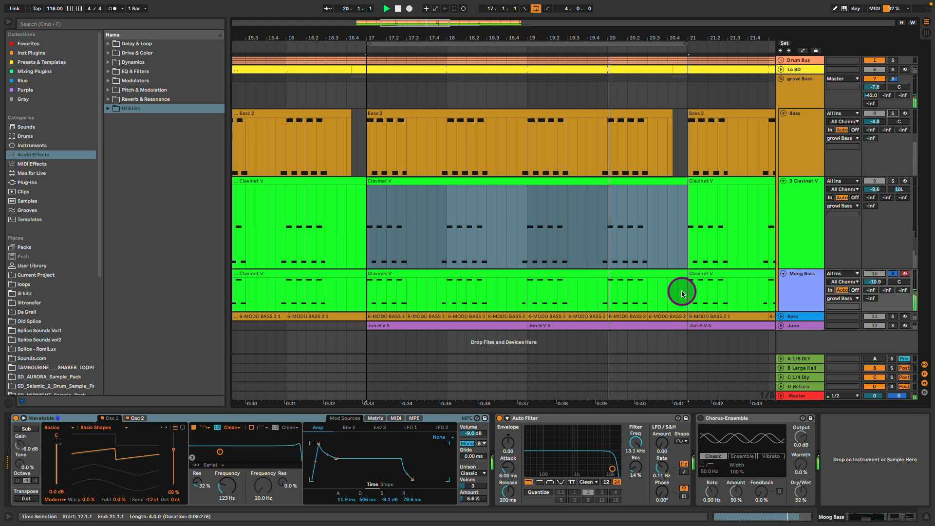
left_click(894, 275)
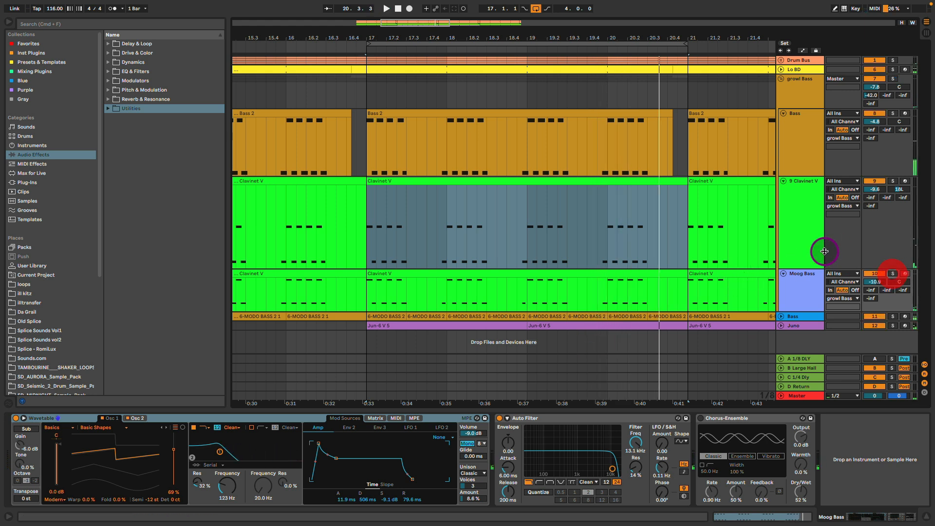
Show the growl Bass group's device chain and play the group with its Auto Filter turned on.
left_click(790, 143, "shift")
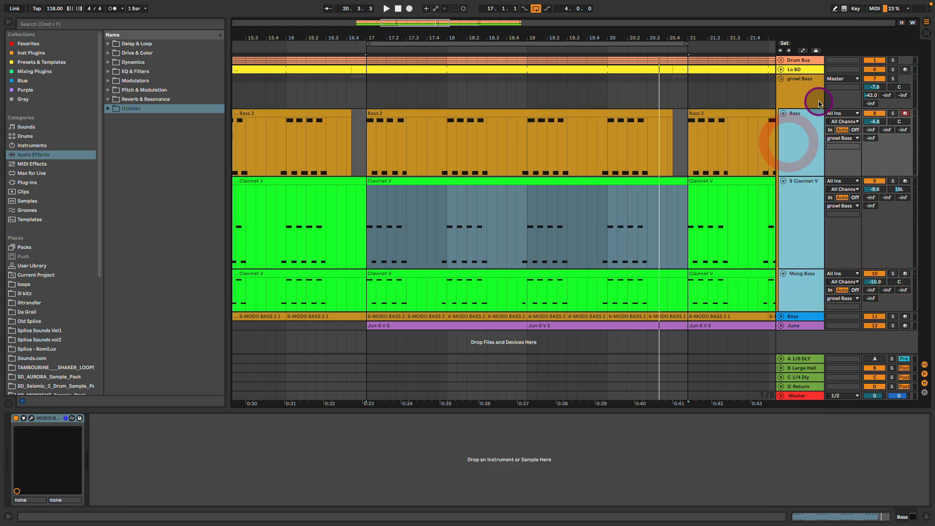
left_click(807, 88)
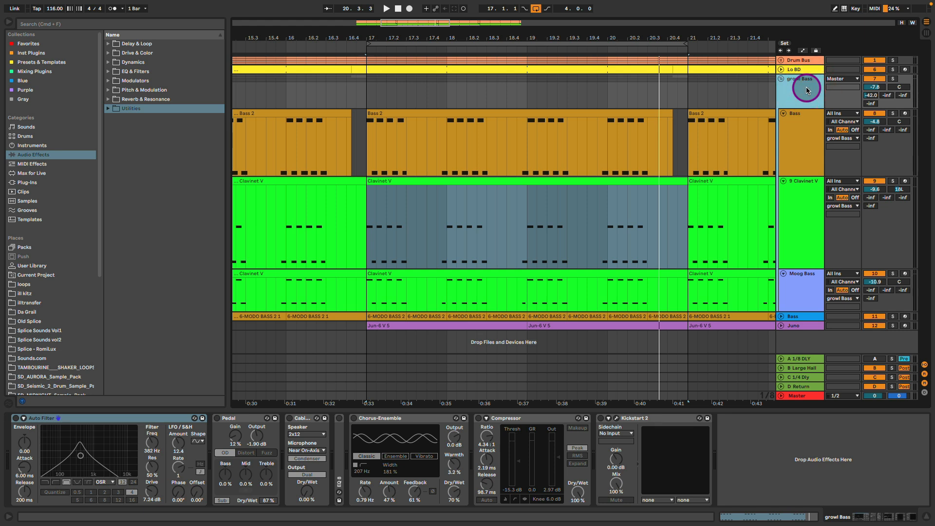
left_click(144, 418)
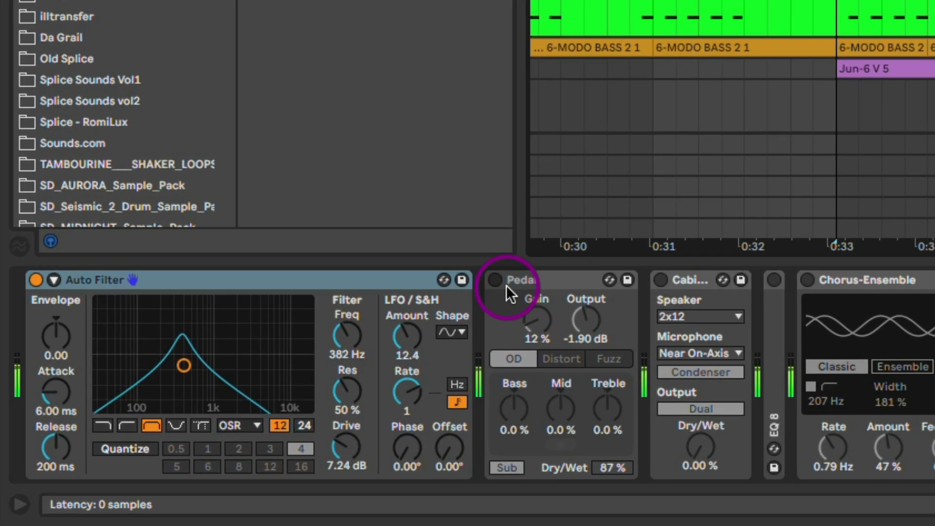
left_click(406, 337)
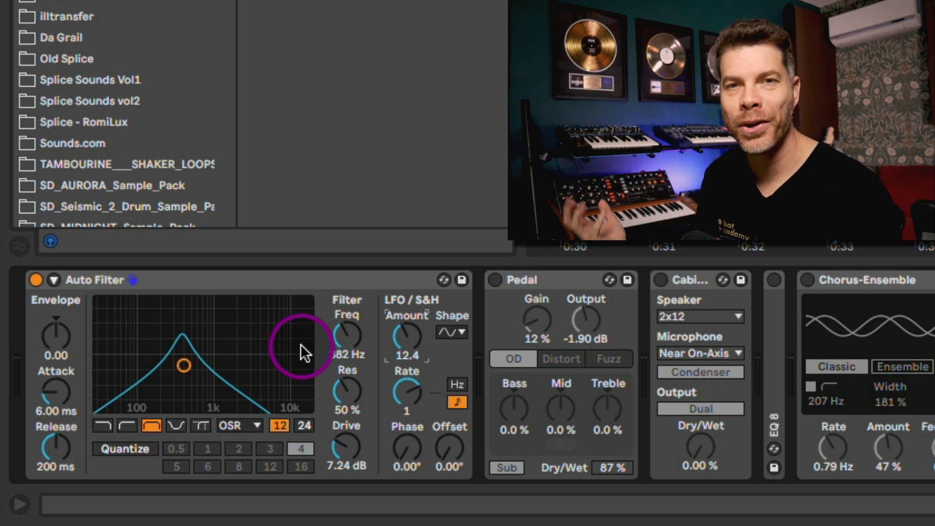
key("space")
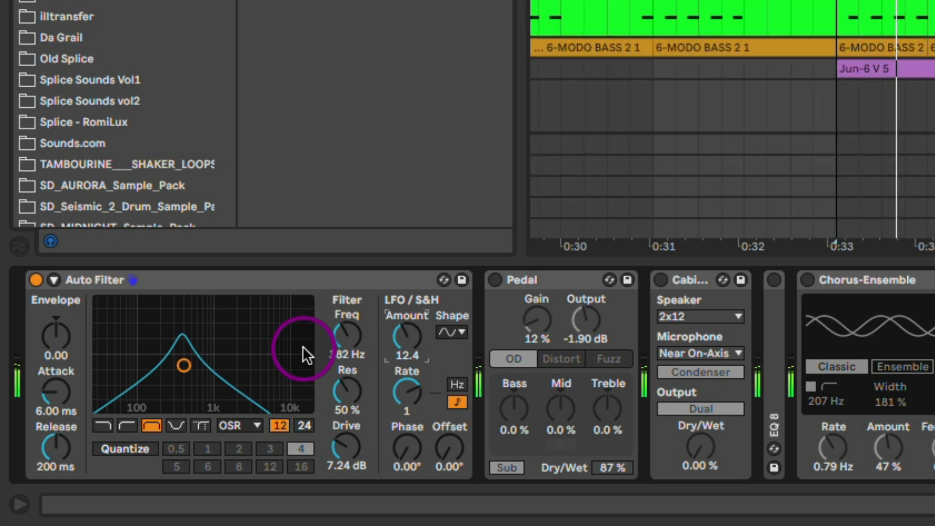
Turn on the Pedal and the EQ 8 in the growl Bass chain, expanding the EQ 8.
left_click(495, 281)
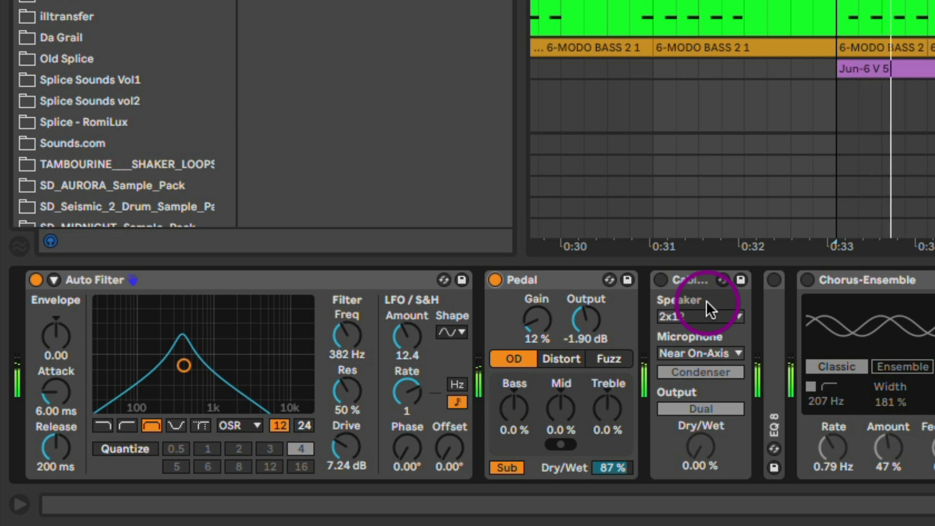
double_click(775, 317)
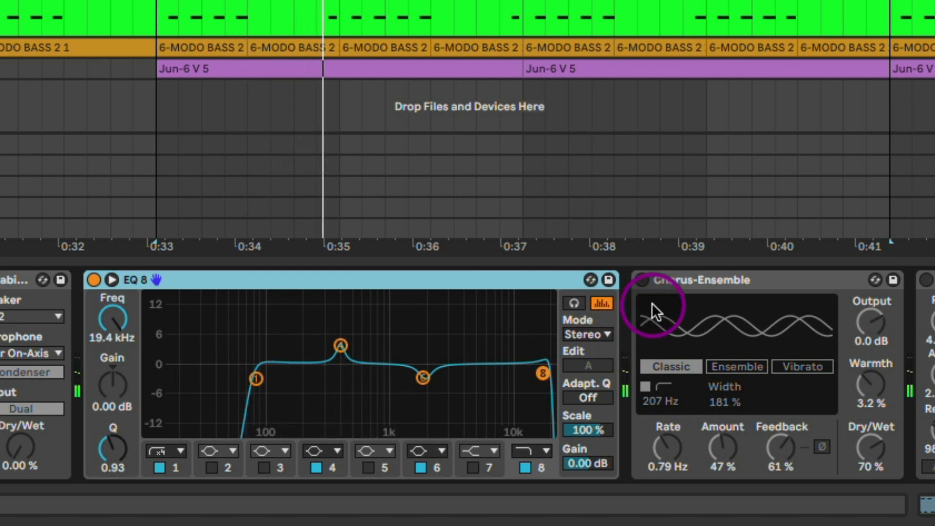
Turn on the Chorus-Ensemble and Compressor on the growl Bass group during playback, collapsing the EQ 8.
left_click(641, 280)
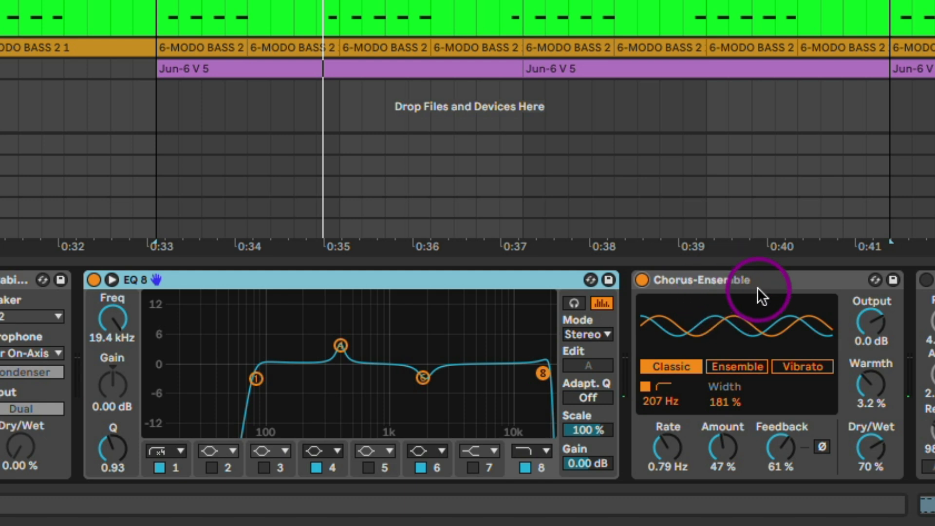
key("space")
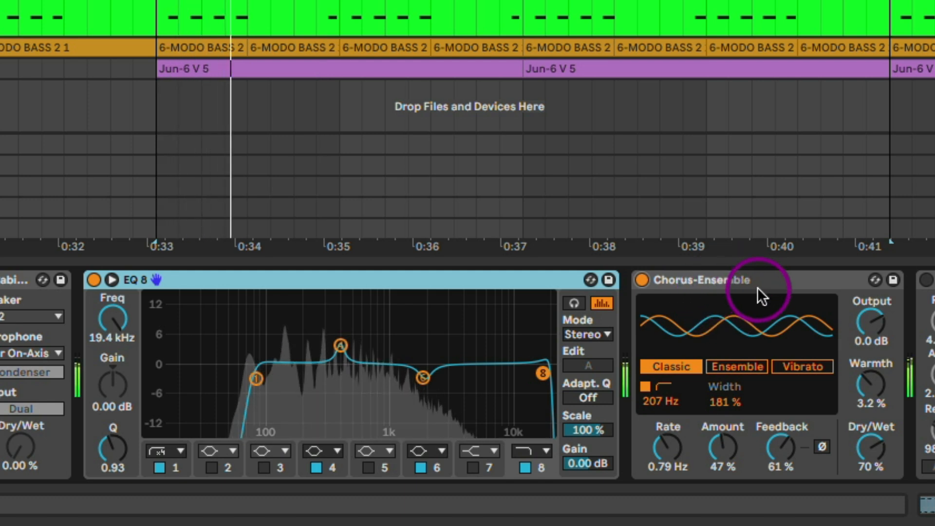
double_click(460, 281)
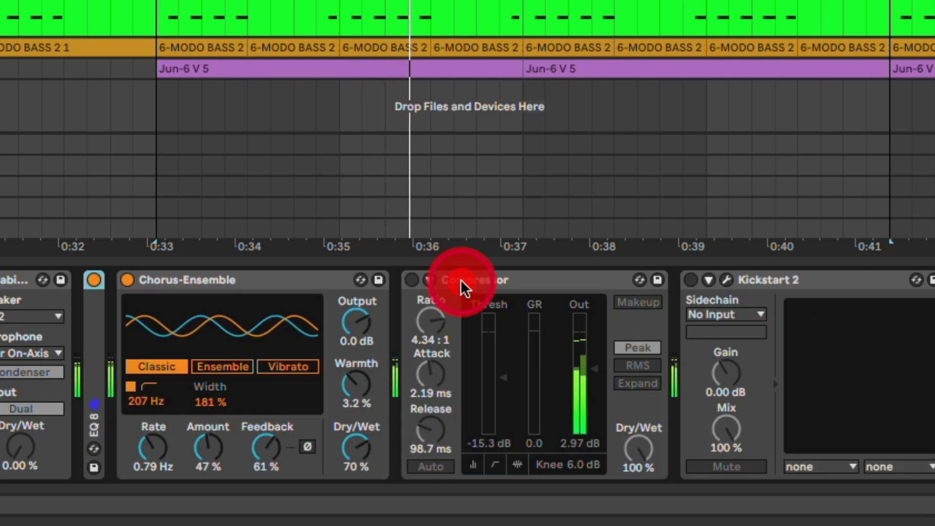
left_click(412, 280)
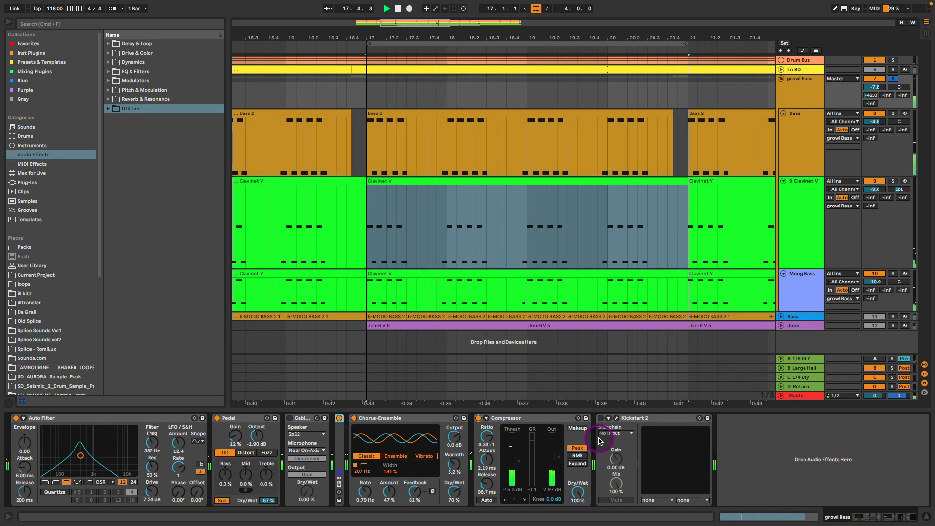
Open the Kickstart 2 plug-in on the growl Bass group, move its window clear, play the group, and solo the Drum Bus.
left_click(616, 418)
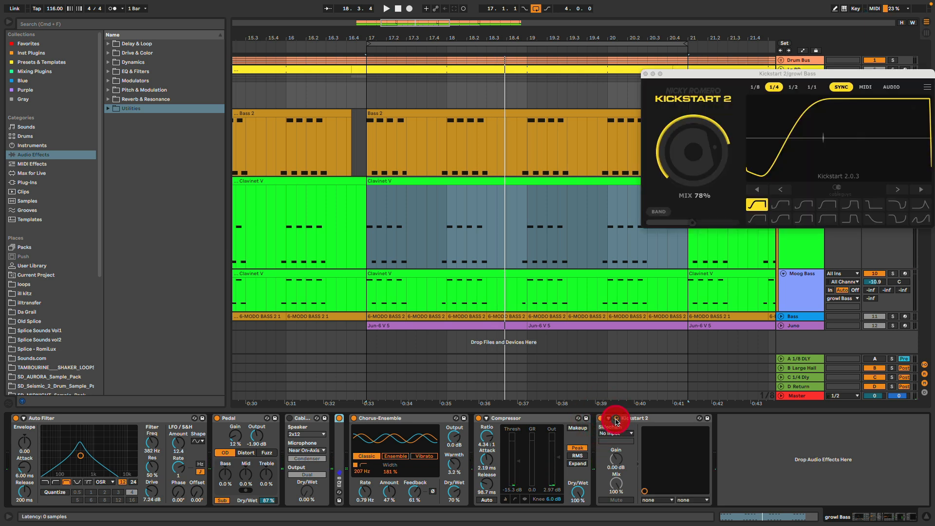
left_click_drag(750, 74, 693, 85)
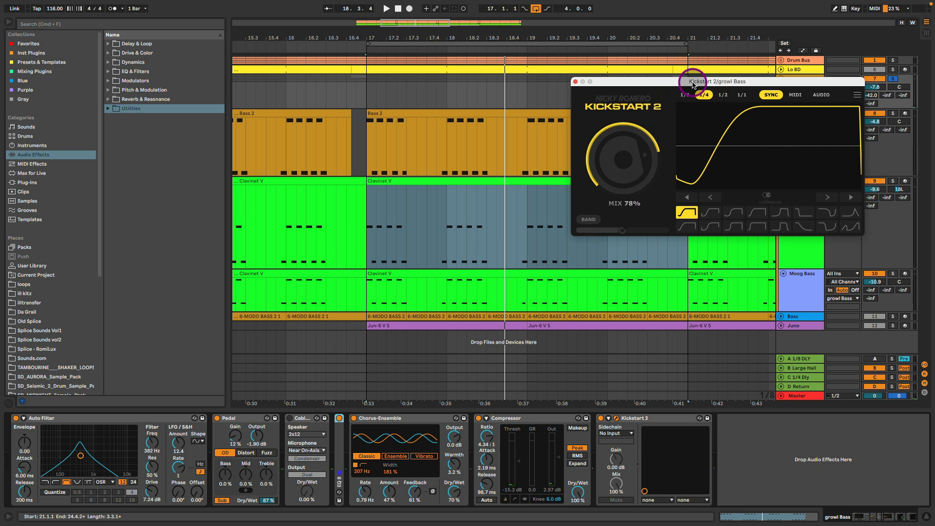
key("space")
left_click_drag(719, 81, 650, 176)
left_click(893, 60)
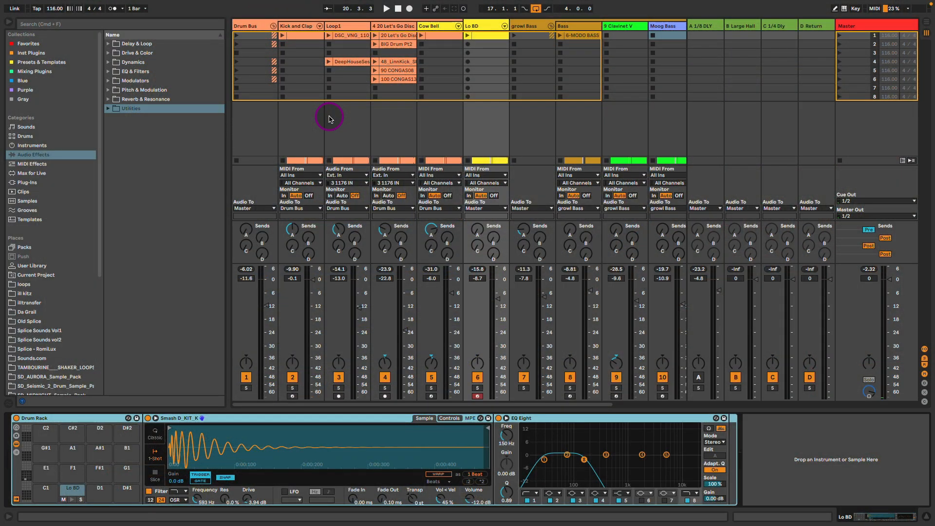
Turn on the A 1/8 DLY return, solo the Drum Bus, and show the return's Echo device.
left_click(441, 28)
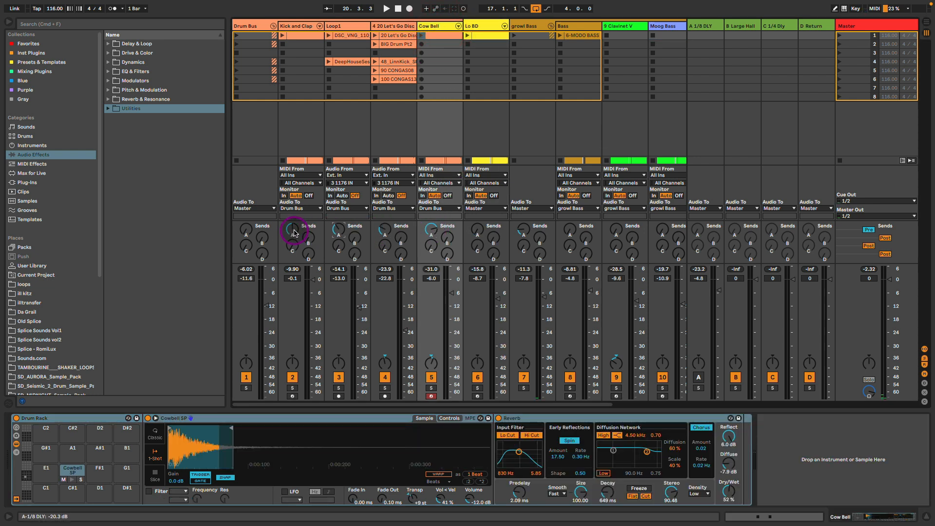
left_click(698, 380)
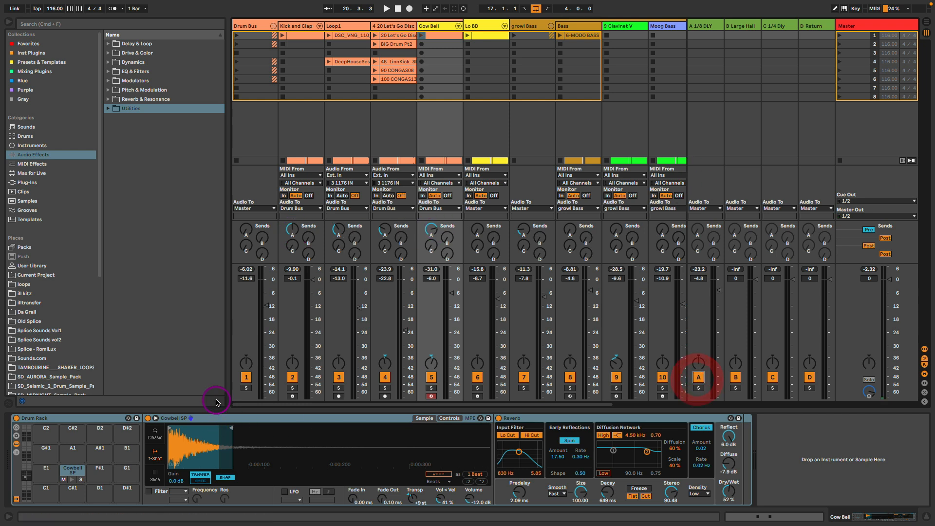
left_click(247, 387)
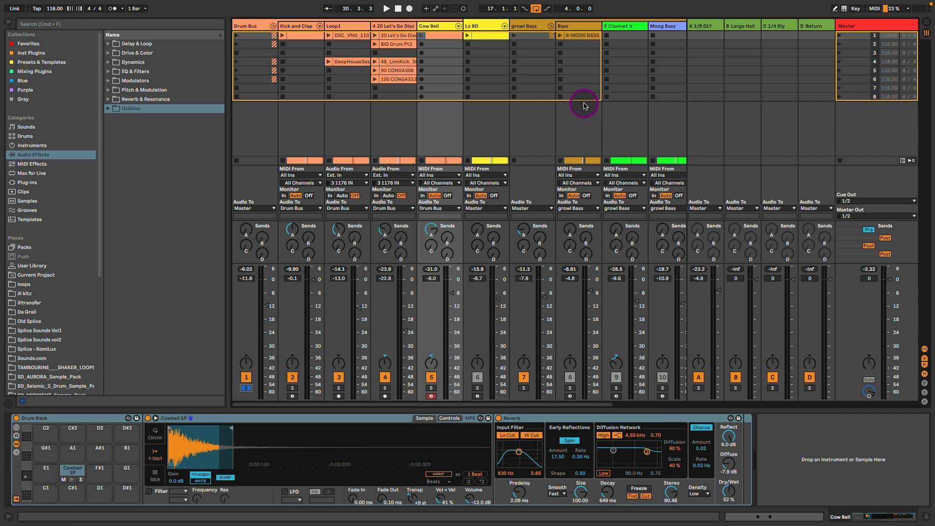
left_click(701, 26)
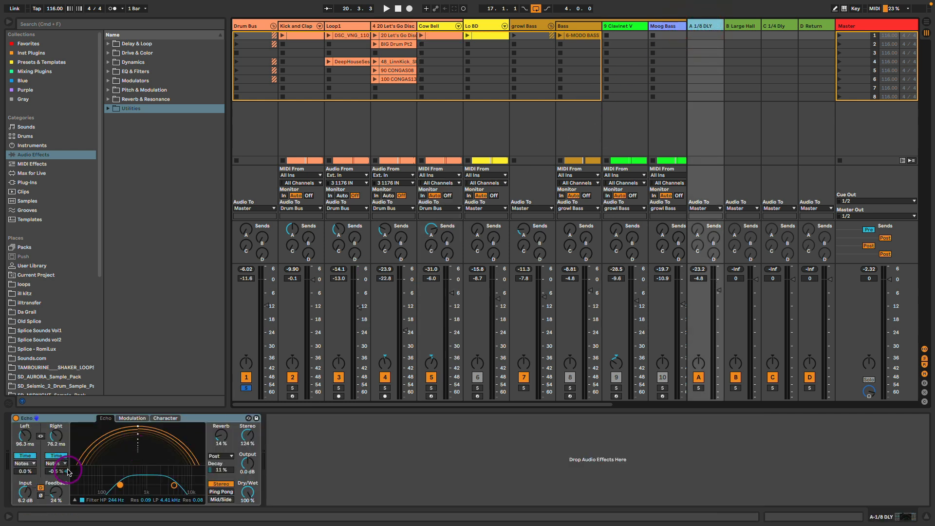
Play the soloed drums and switch the A 1/8 DLY return off and back on to compare.
key("space")
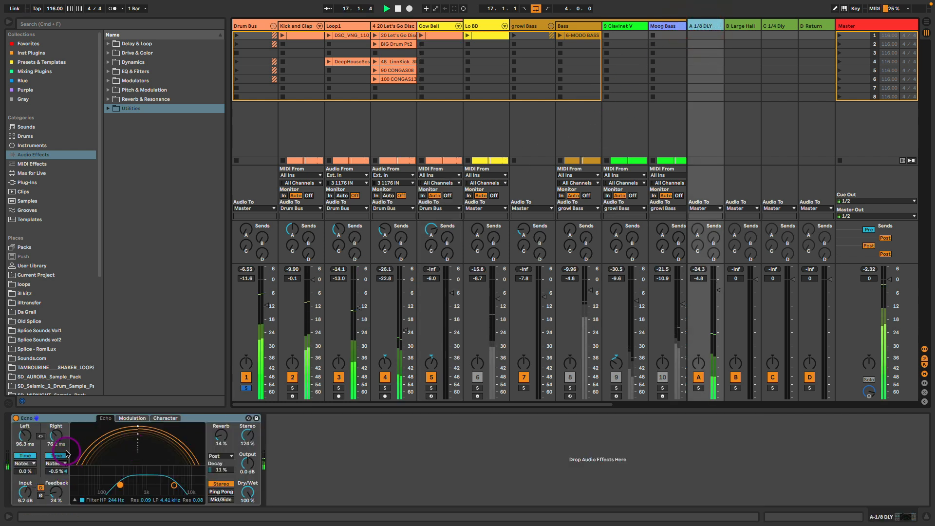
left_click(699, 377)
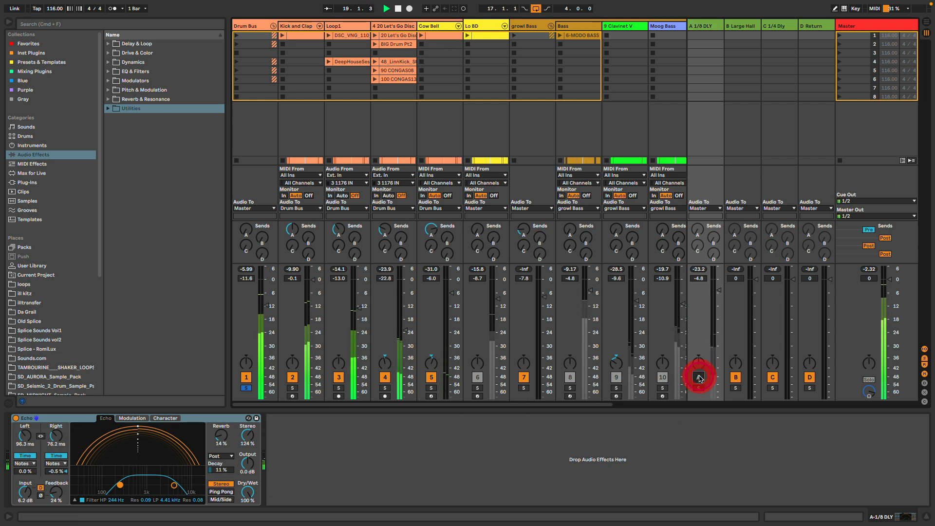
left_click(699, 378)
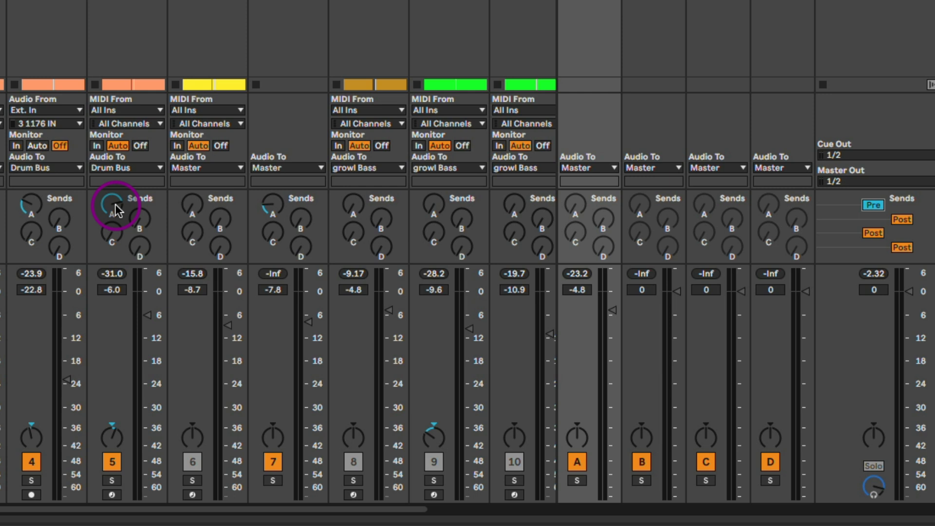
Lower the volume of the A 1/8 DLY return to -5.6 dB.
left_click(68, 380)
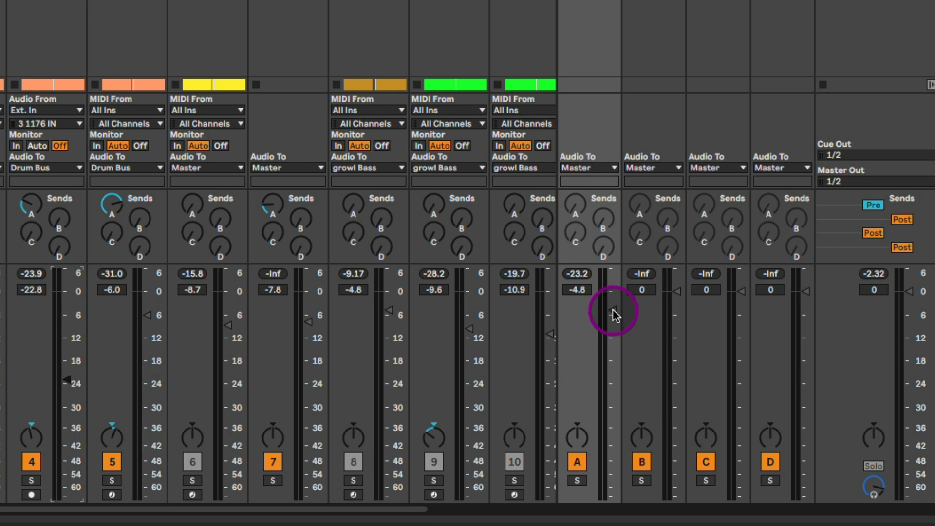
left_click_drag(613, 311, 613, 317)
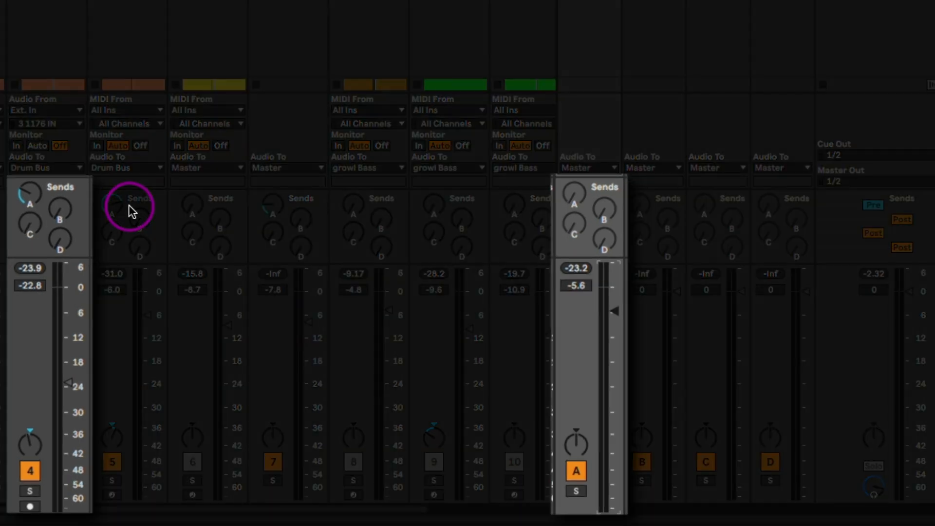
left_click(69, 382)
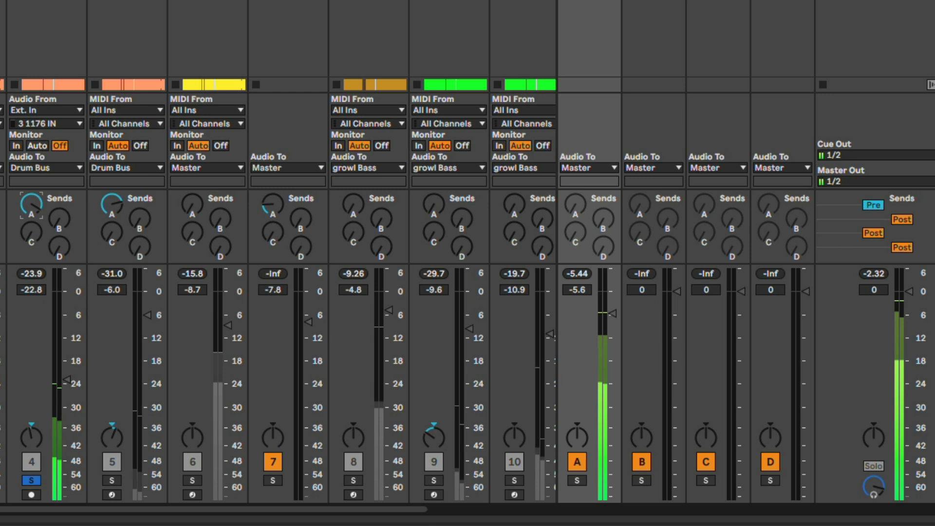
Reduce track 4's send A, remove its solo, and toggle the A 1/8 DLY return off and on during playback.
left_click_drag(33, 205, 32, 264)
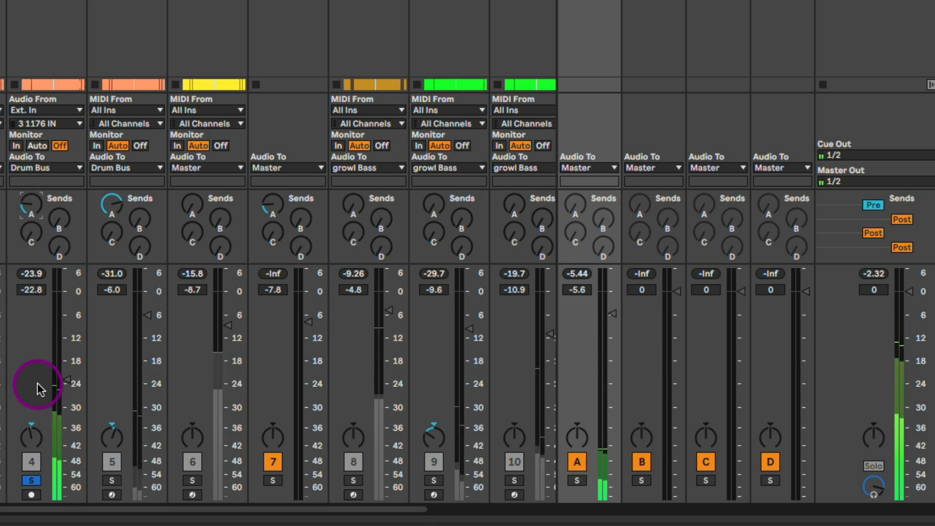
left_click(32, 482)
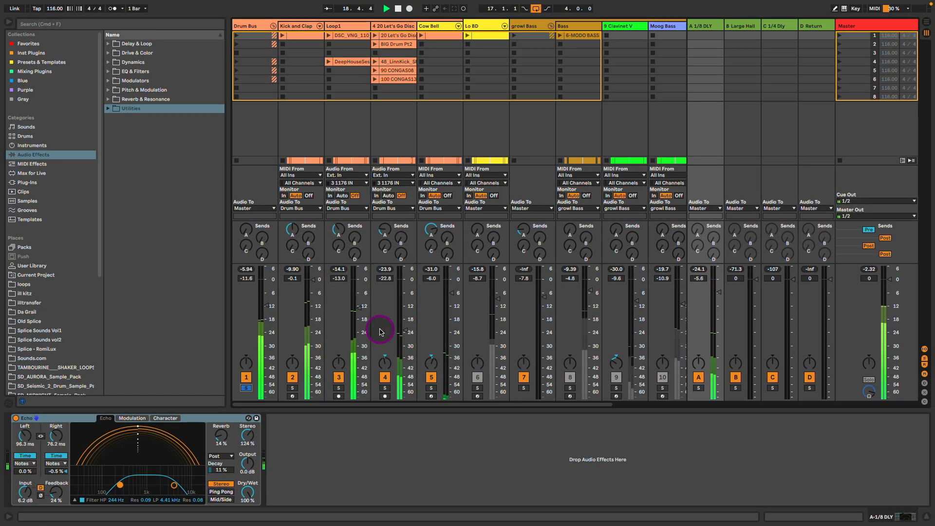
left_click(698, 377)
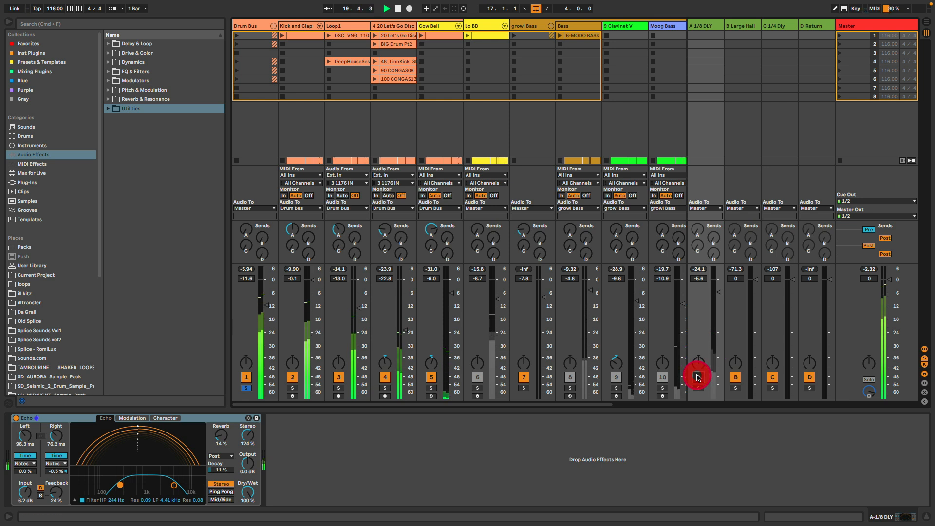
left_click(699, 377)
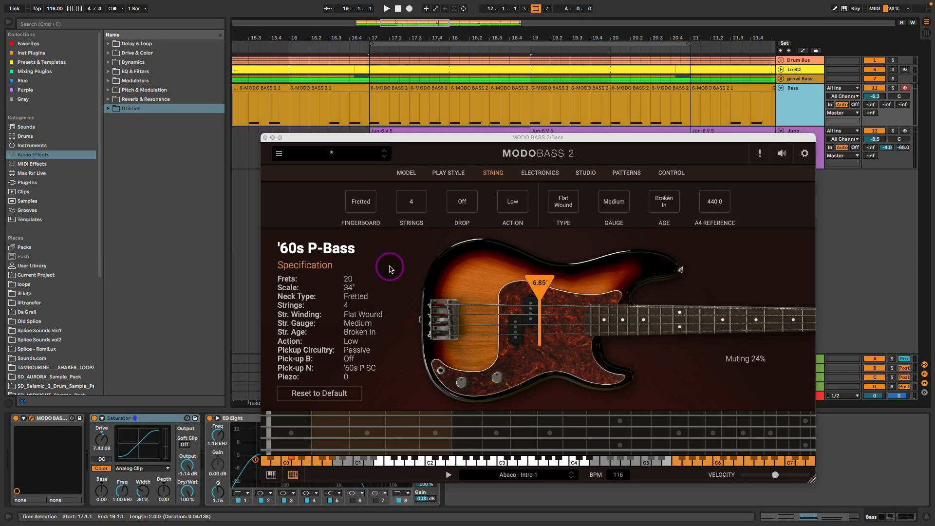
Point out the Flat Wound string type in MODO BASS 2, close the plug-in, and play the Bass track soloed.
left_click(569, 211)
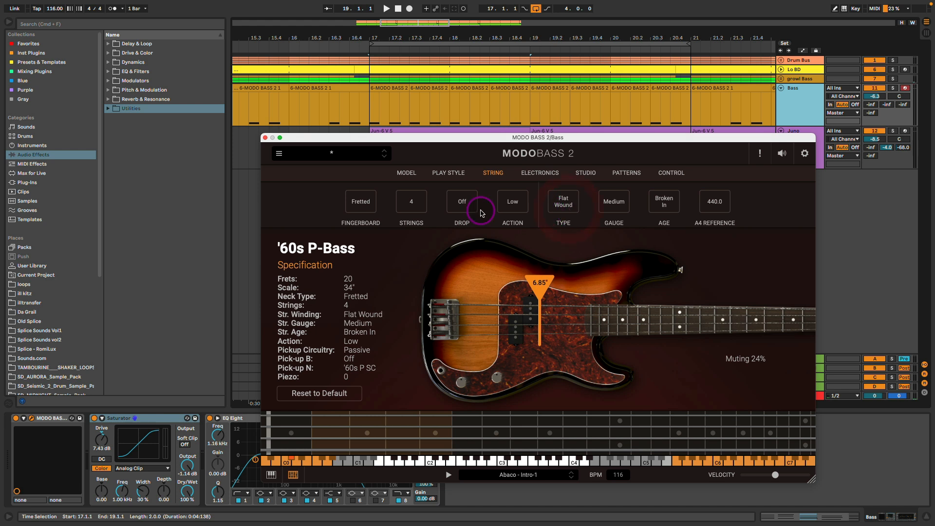
left_click(265, 138)
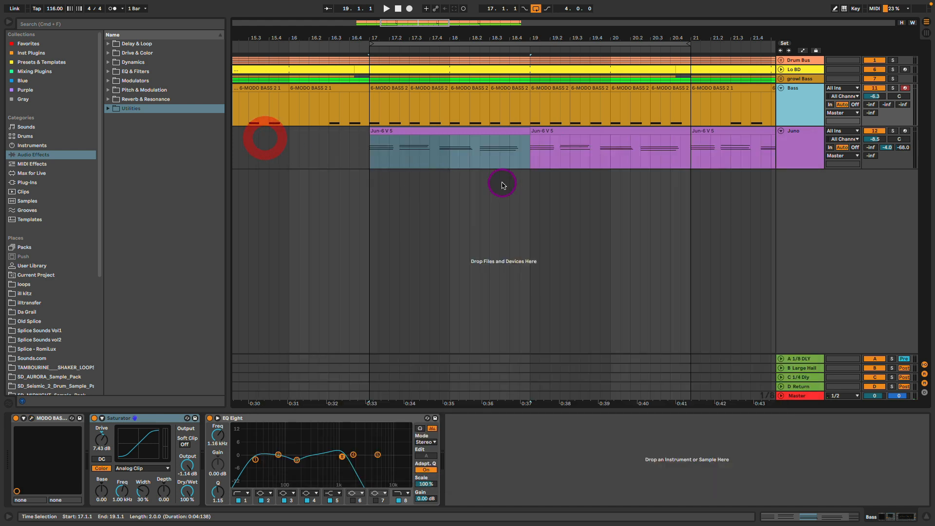
left_click(893, 88)
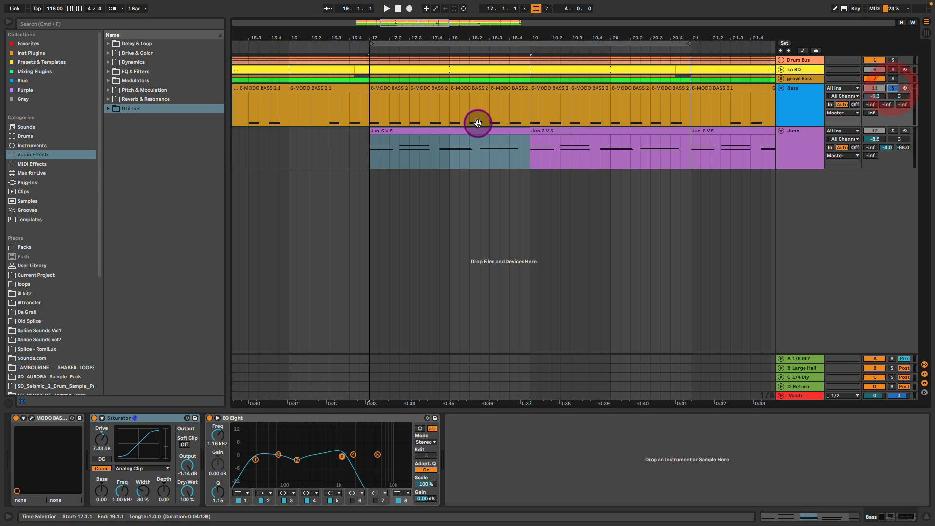
left_click(408, 87)
key("space")
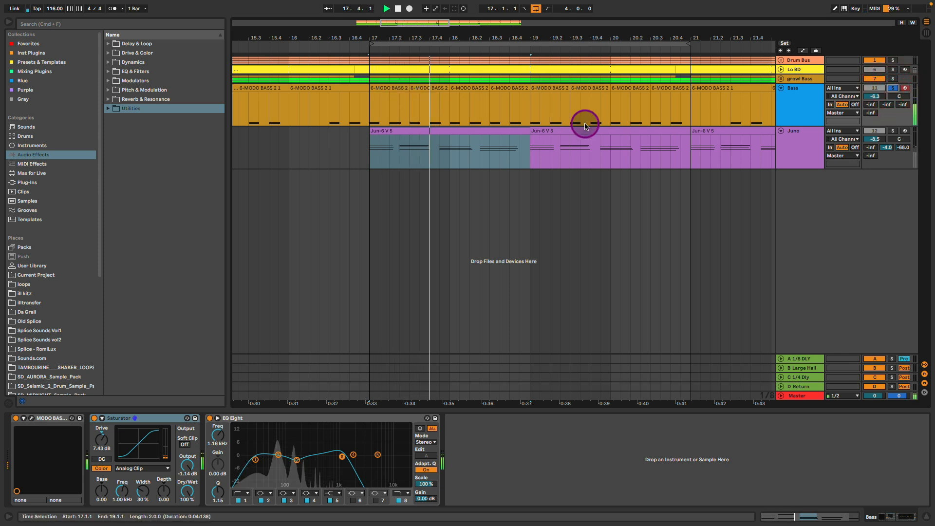
key("space")
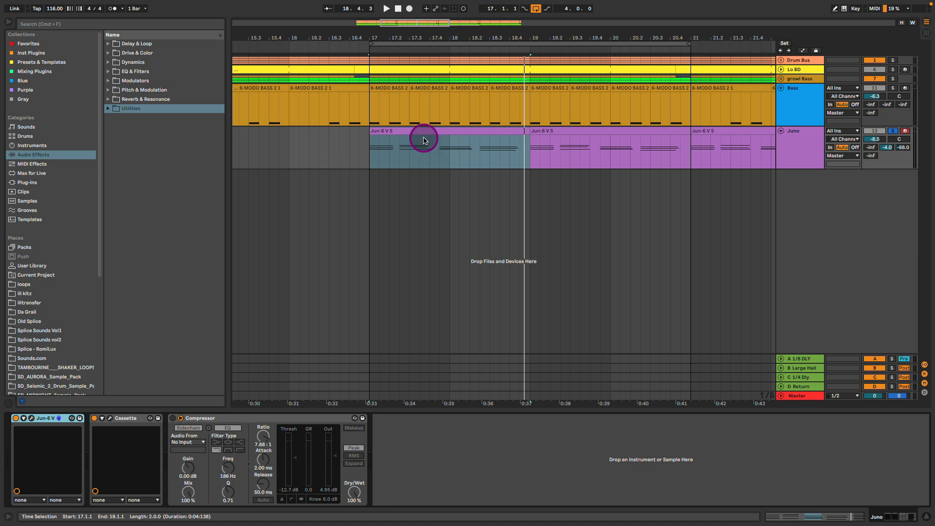
View the Jun-6 V synth on the Juno track, and open and play the Jun-6 V 5 MIDI clip's chords.
left_click(32, 418)
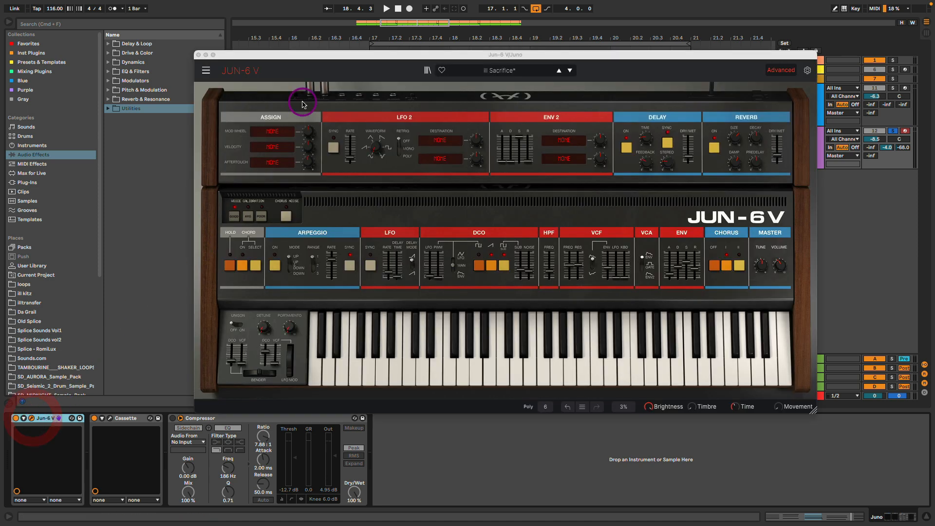
left_click(199, 56)
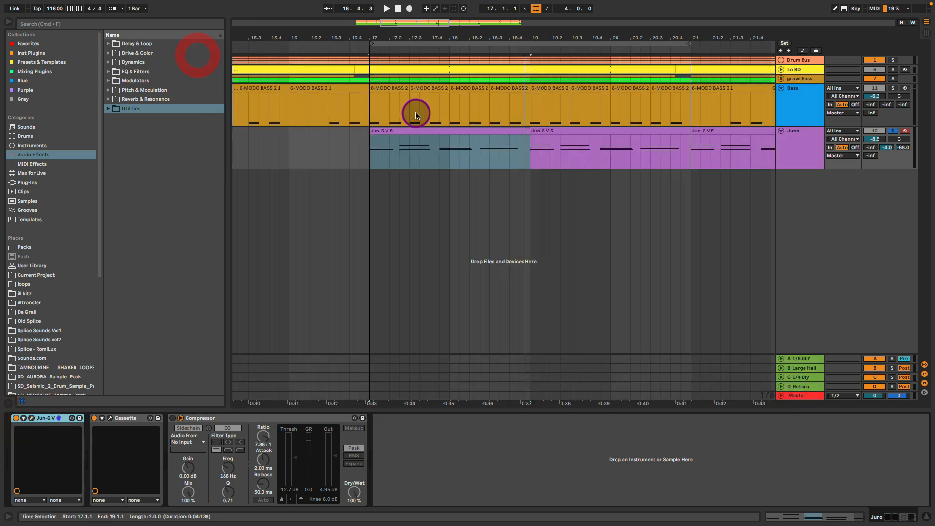
double_click(413, 132)
key("space")
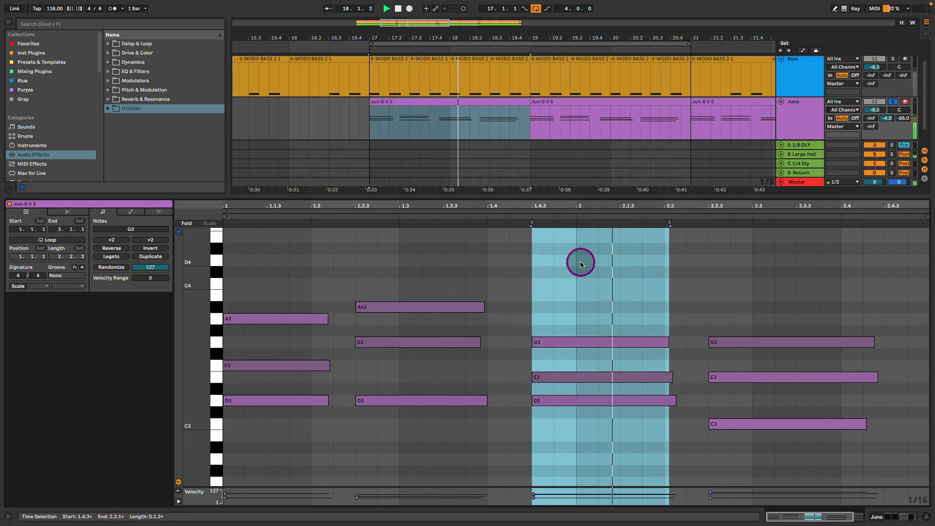
key("space")
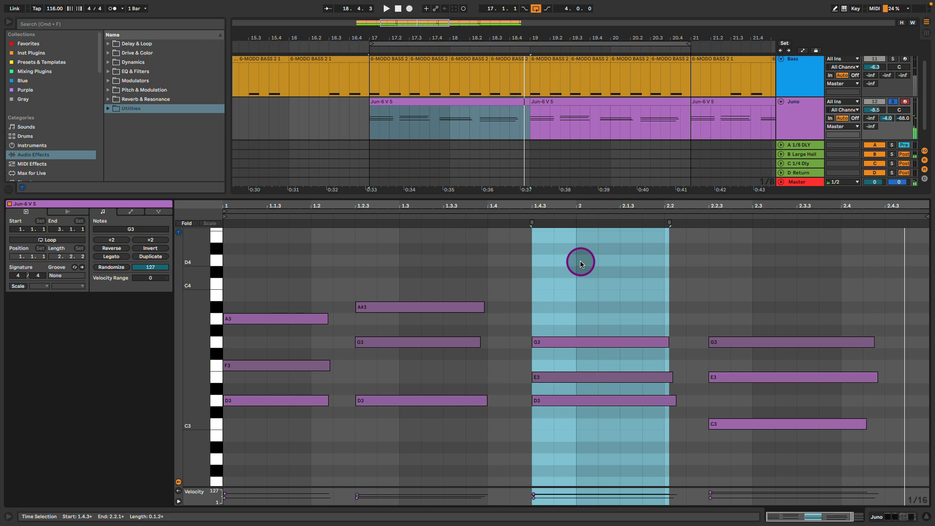
Return to the Juno track's devices and reopen Jun-6 V to examine its amp envelope's decay and release sliders.
key("shift+Tab")
left_click(31, 418)
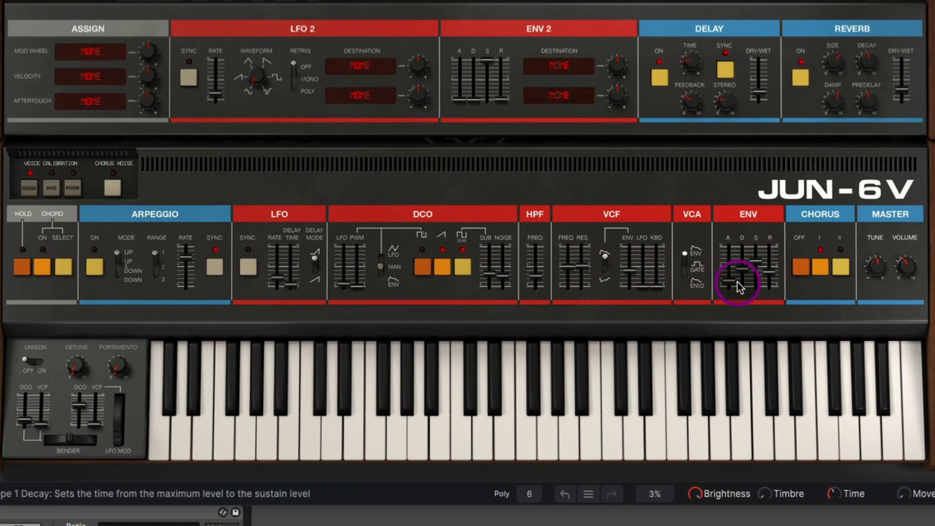
mouse_move(761, 280)
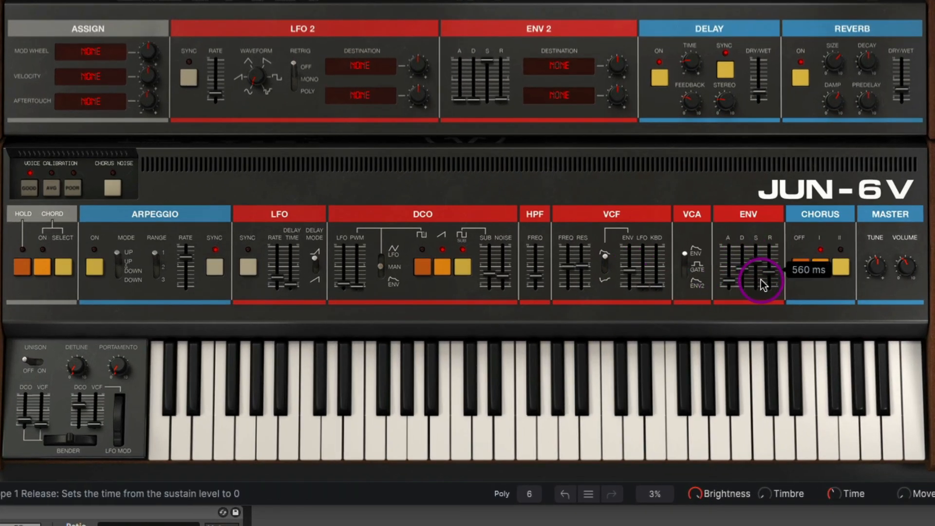
left_click_drag(761, 280, 769, 278)
Examine the DCO sub volume in Jun-6 V and compare its Chorus switched off with Chorus I.
mouse_move(492, 280)
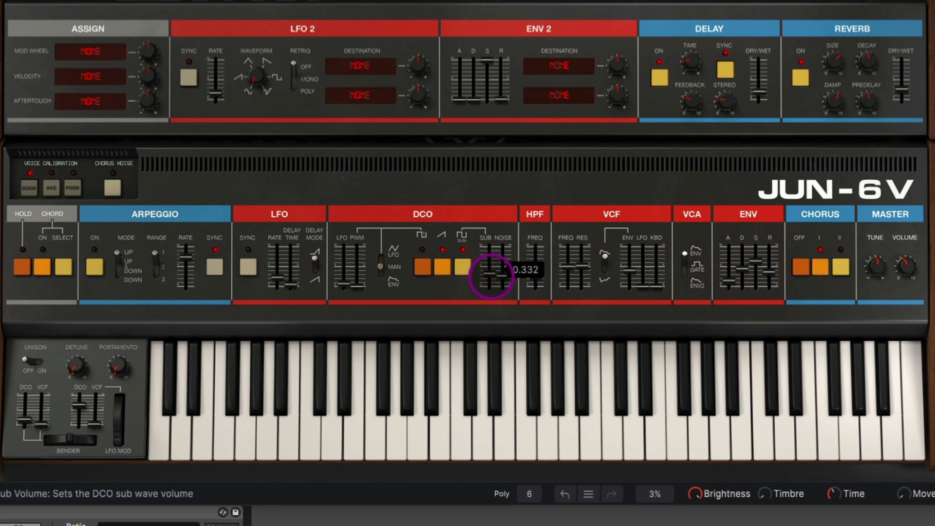
left_click_drag(489, 276, 489, 276)
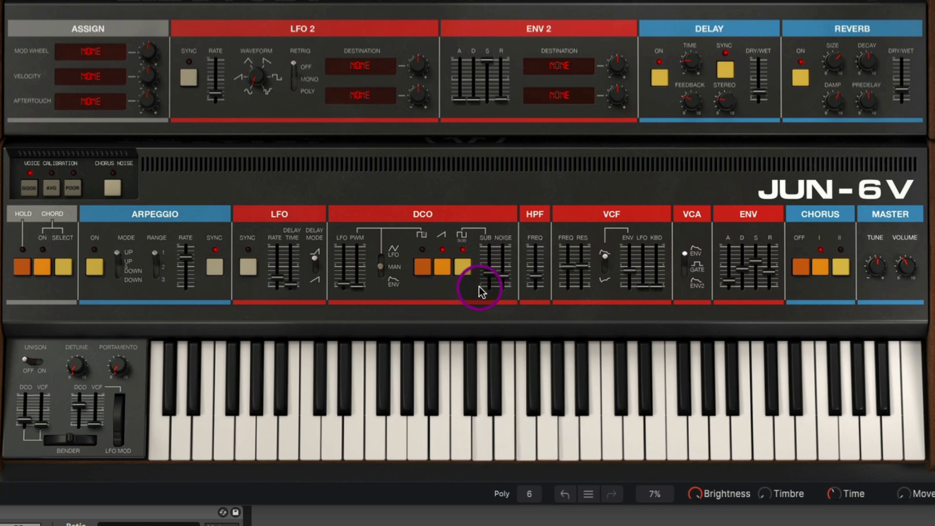
left_click(804, 265)
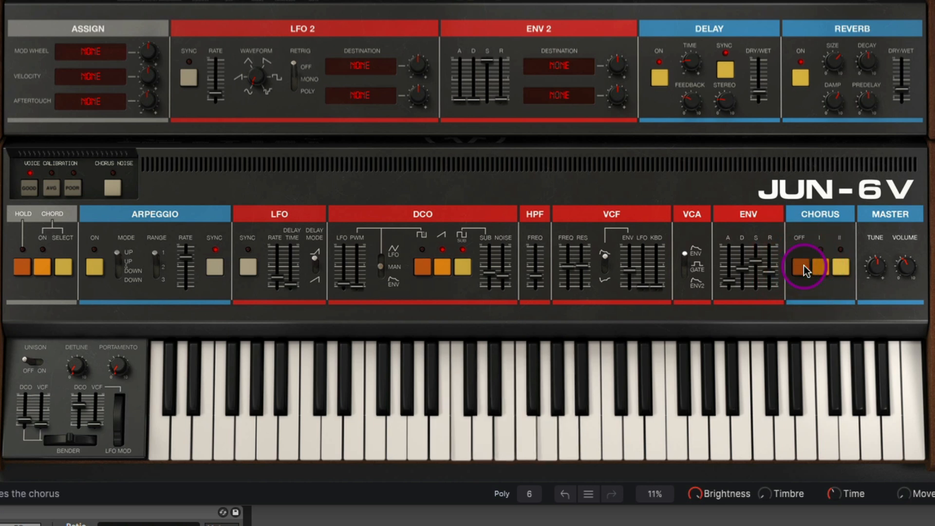
left_click(820, 267)
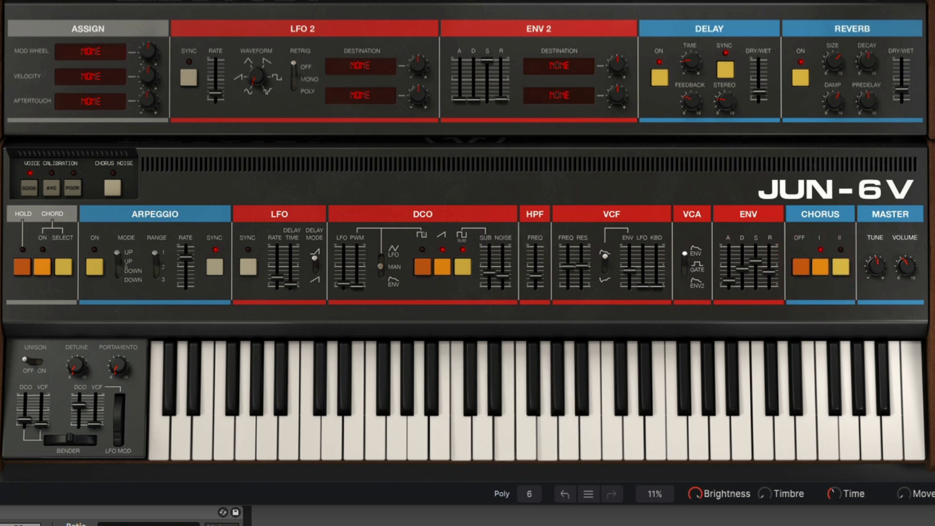
Close Jun-6 V, view the Cassette plug-in on the Juno track, and close it as well.
key("super+w")
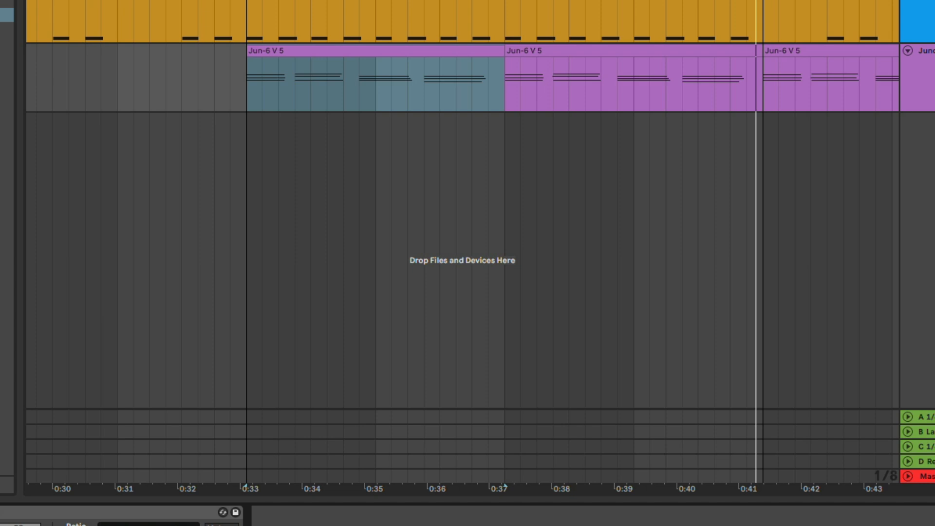
left_click(4, 512)
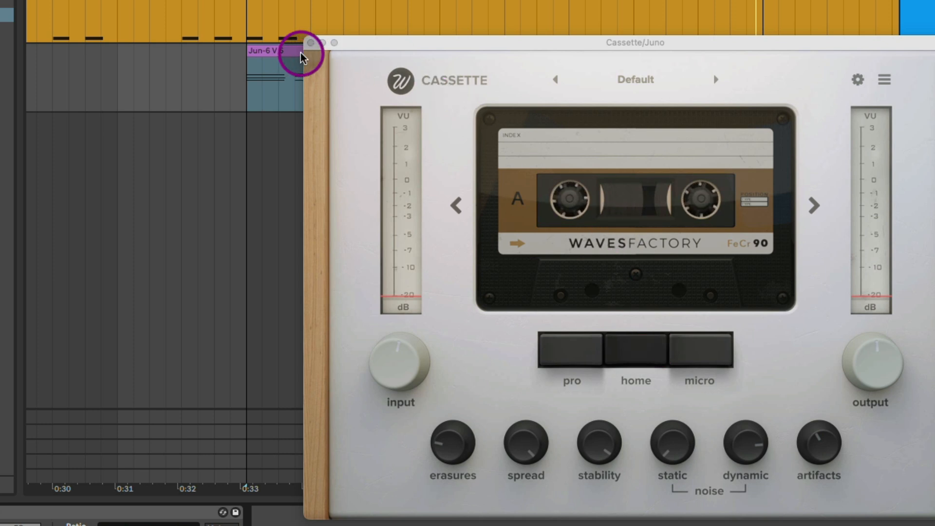
left_click(311, 43)
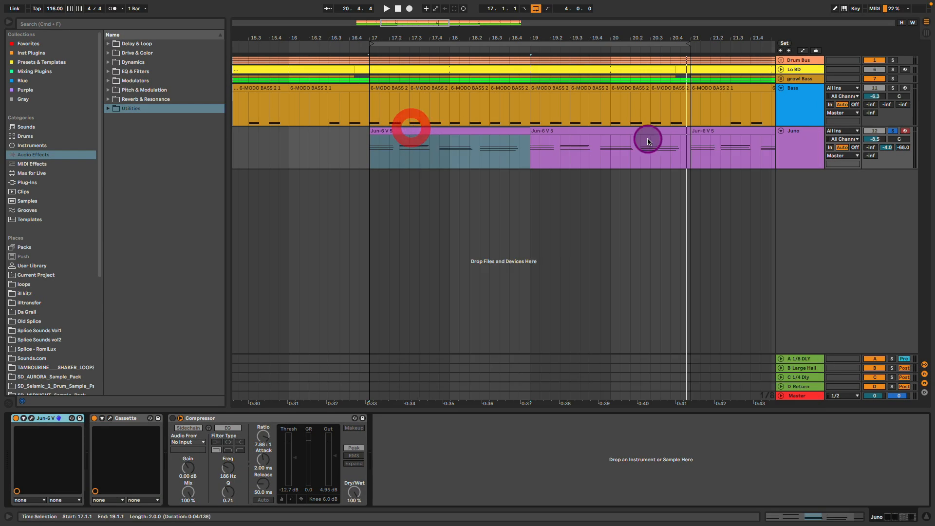
Show the mixer in Session View and bring up the Large Hall reverb on the B return.
key("Tab")
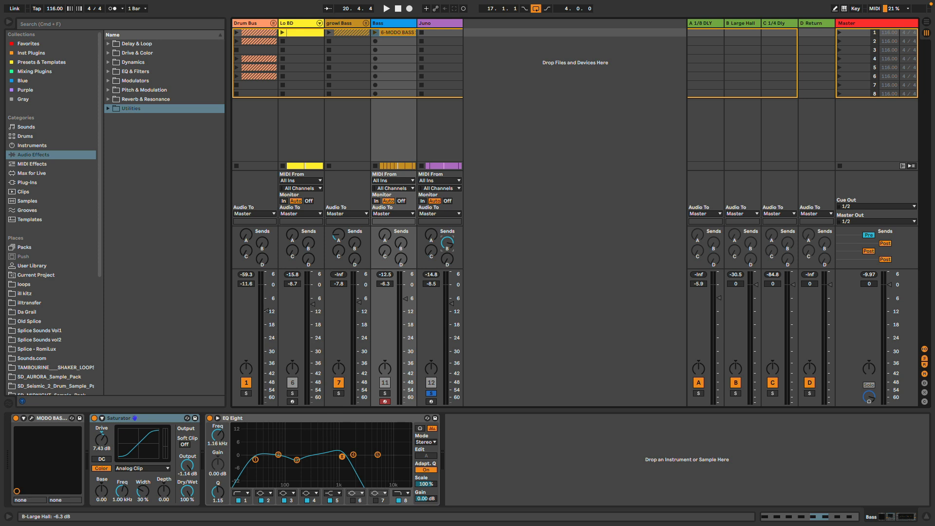
left_click(738, 25)
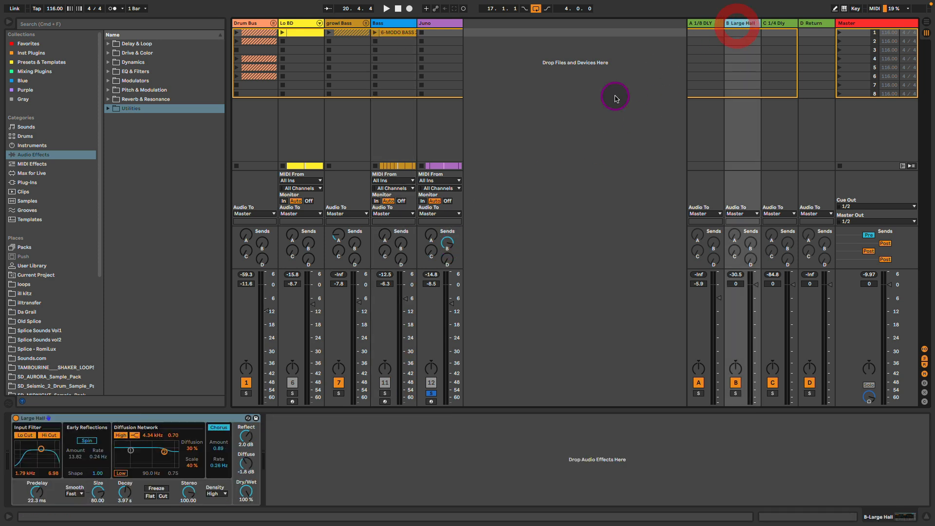
left_click(189, 420)
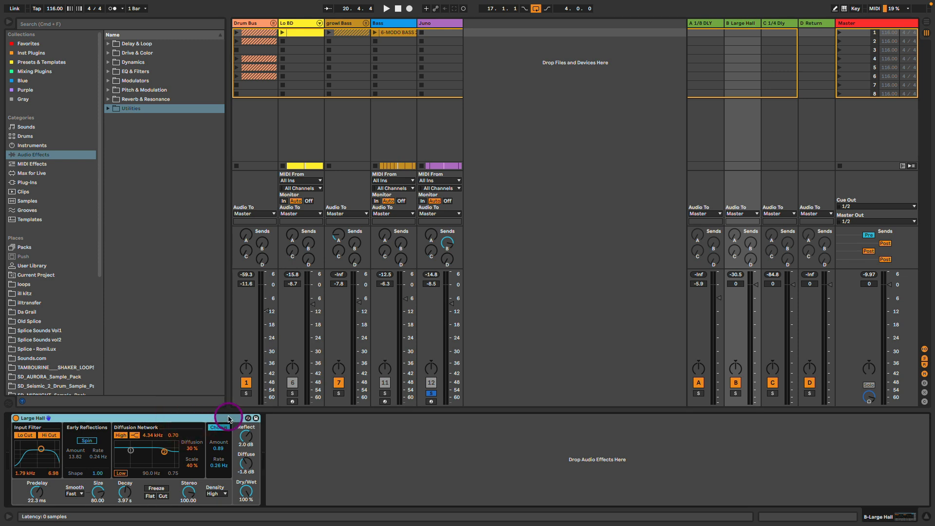
Remove the Juno track's solo, play all tracks together, and set the Juno volume to -8.7 dB.
left_click(431, 382)
key("space")
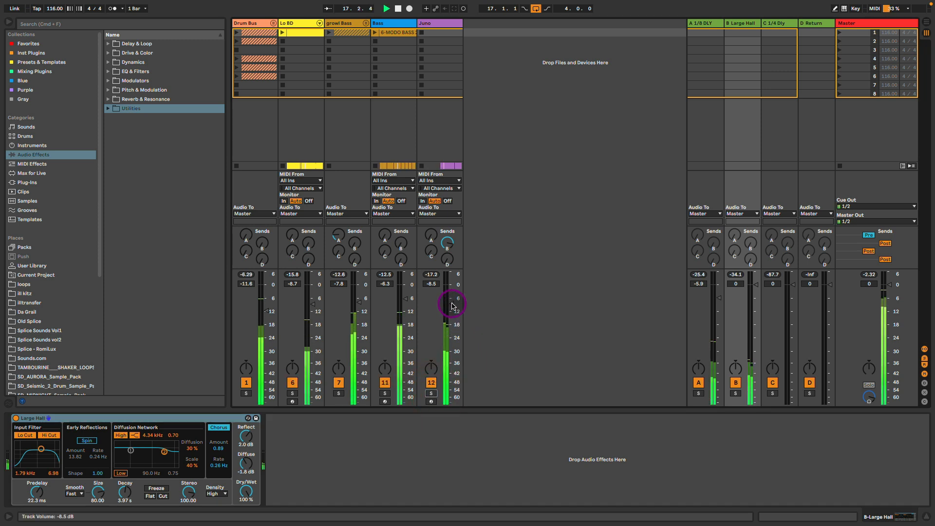
left_click_drag(451, 306, 452, 306)
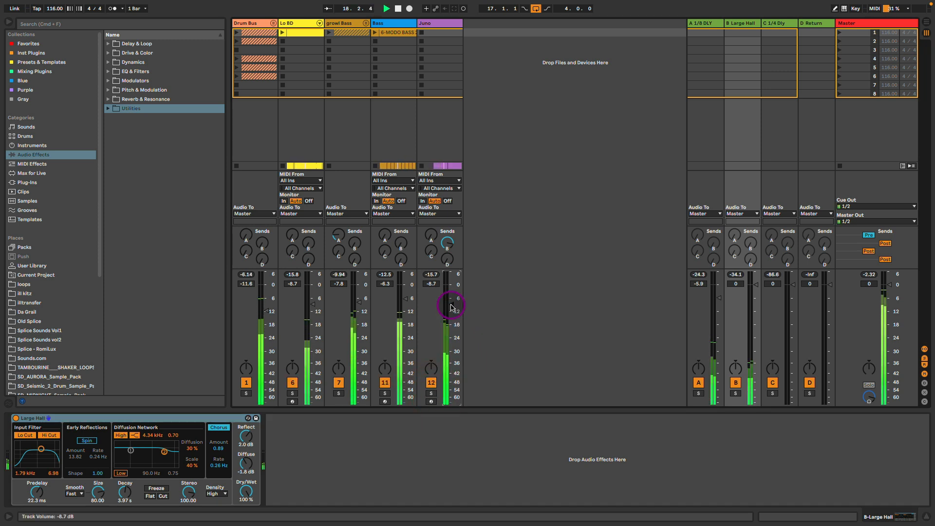